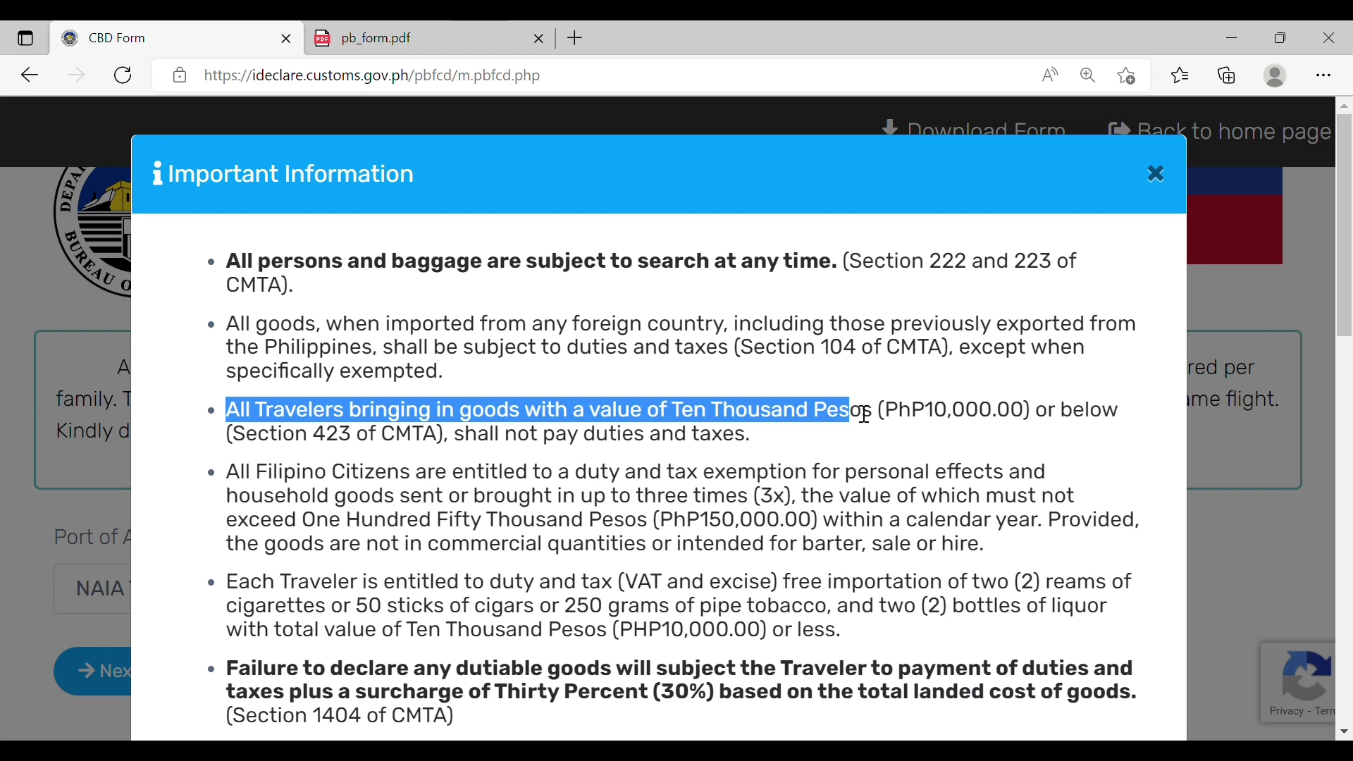
Step: Read the PhP10,000 duty exemption, Filipino citizens' exemption and Thirty Percent surcharge paragraphs
triple_click(1106, 404)
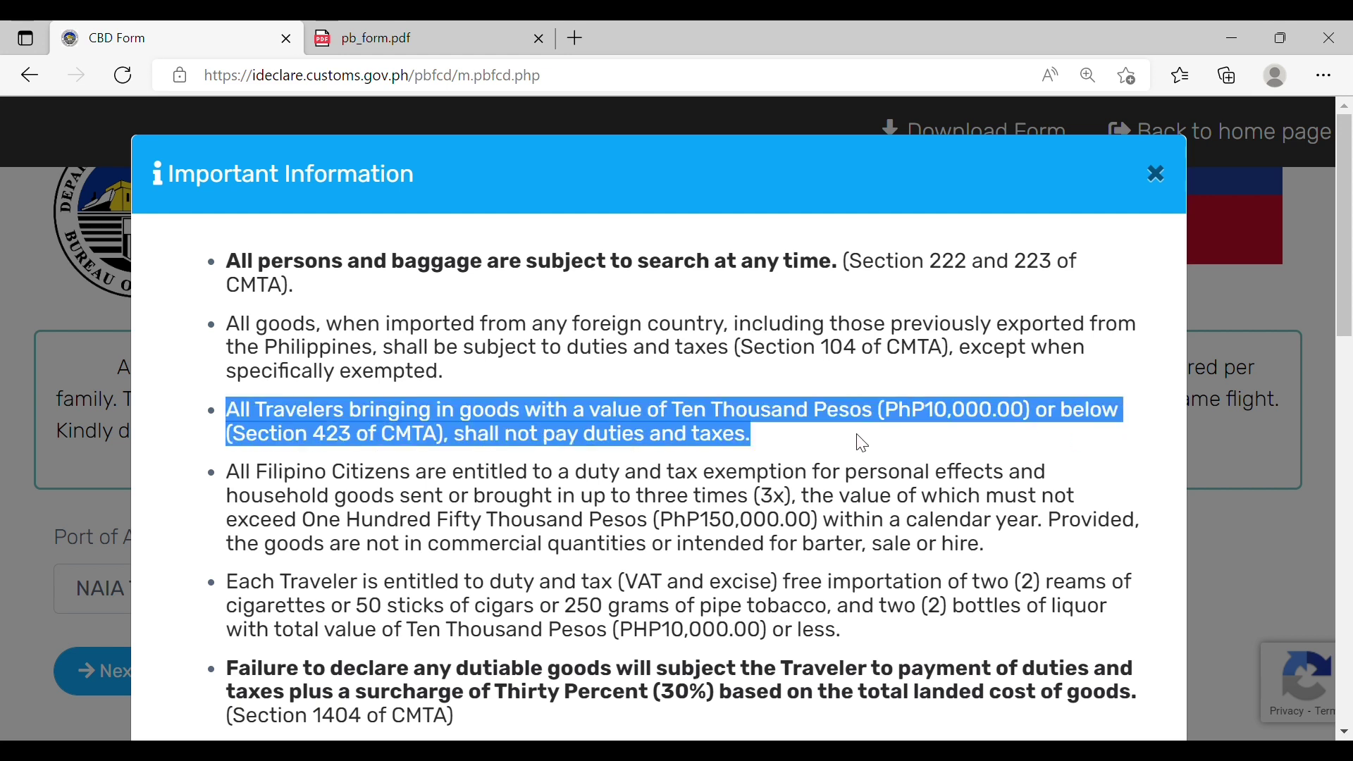
click(821, 459)
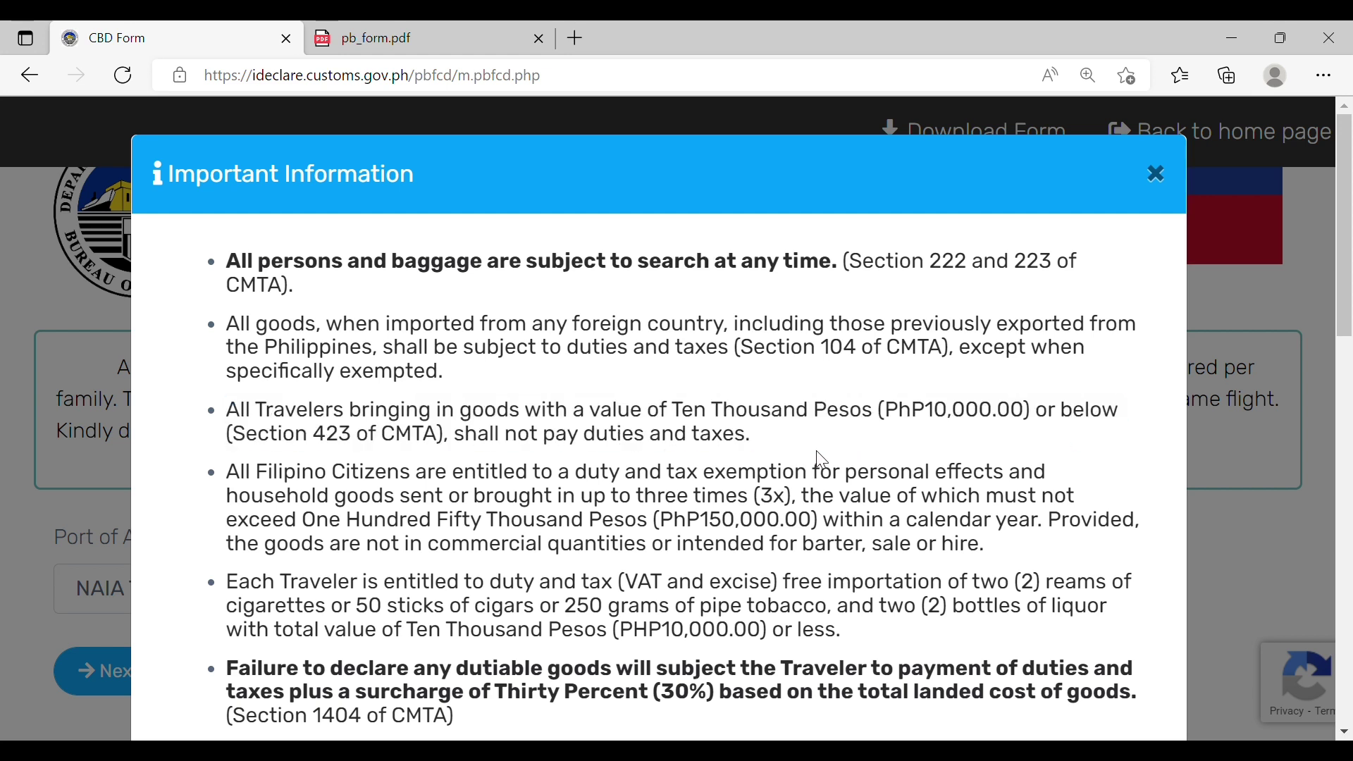
drag(1348, 294, 1347, 348)
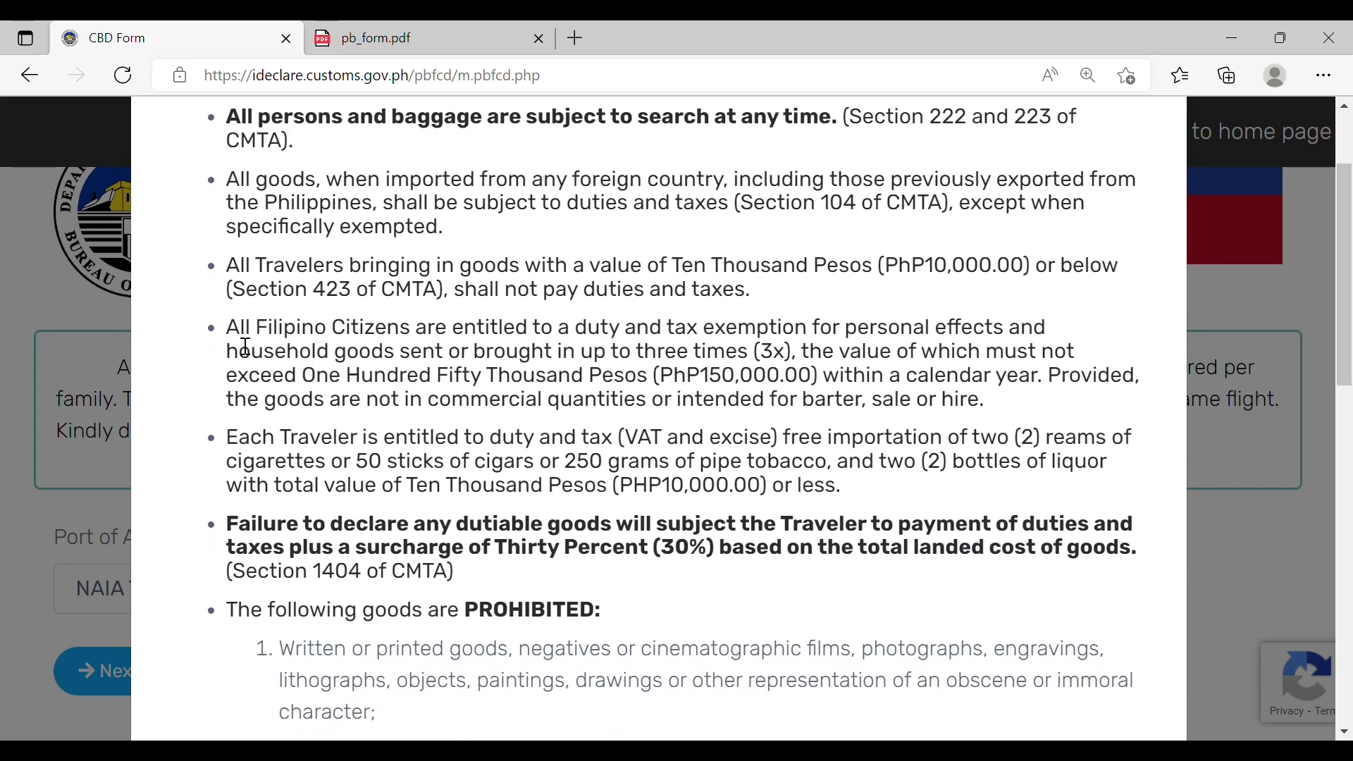
drag(227, 330, 995, 410)
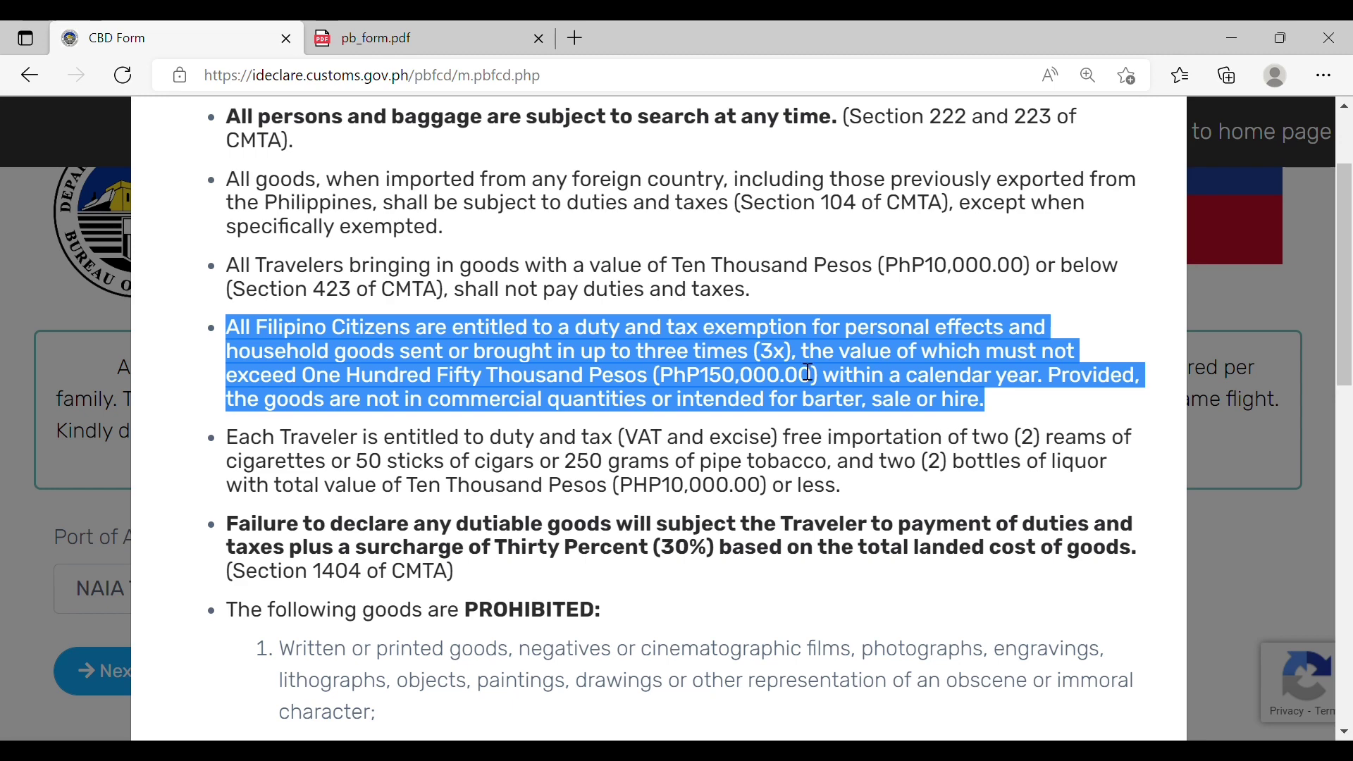
click(837, 313)
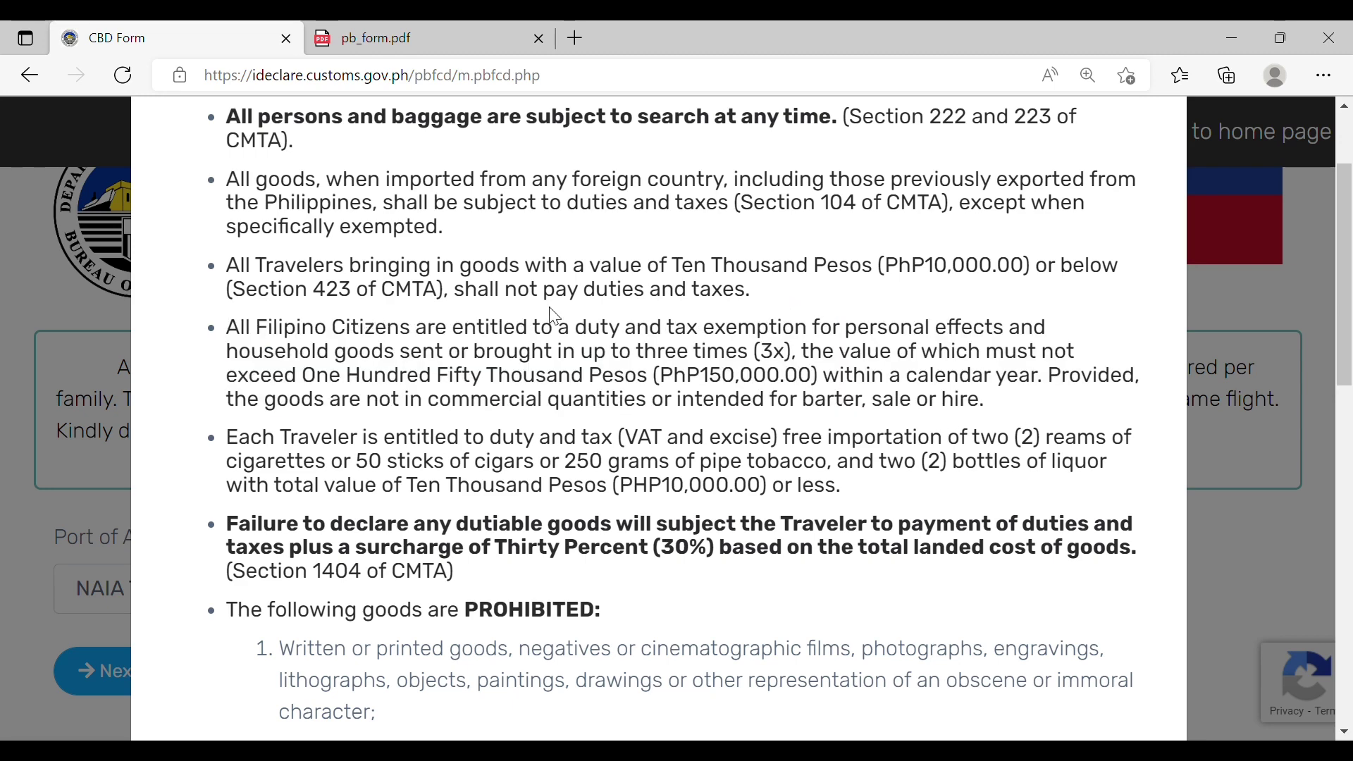
scroll(596, 341, down, 2)
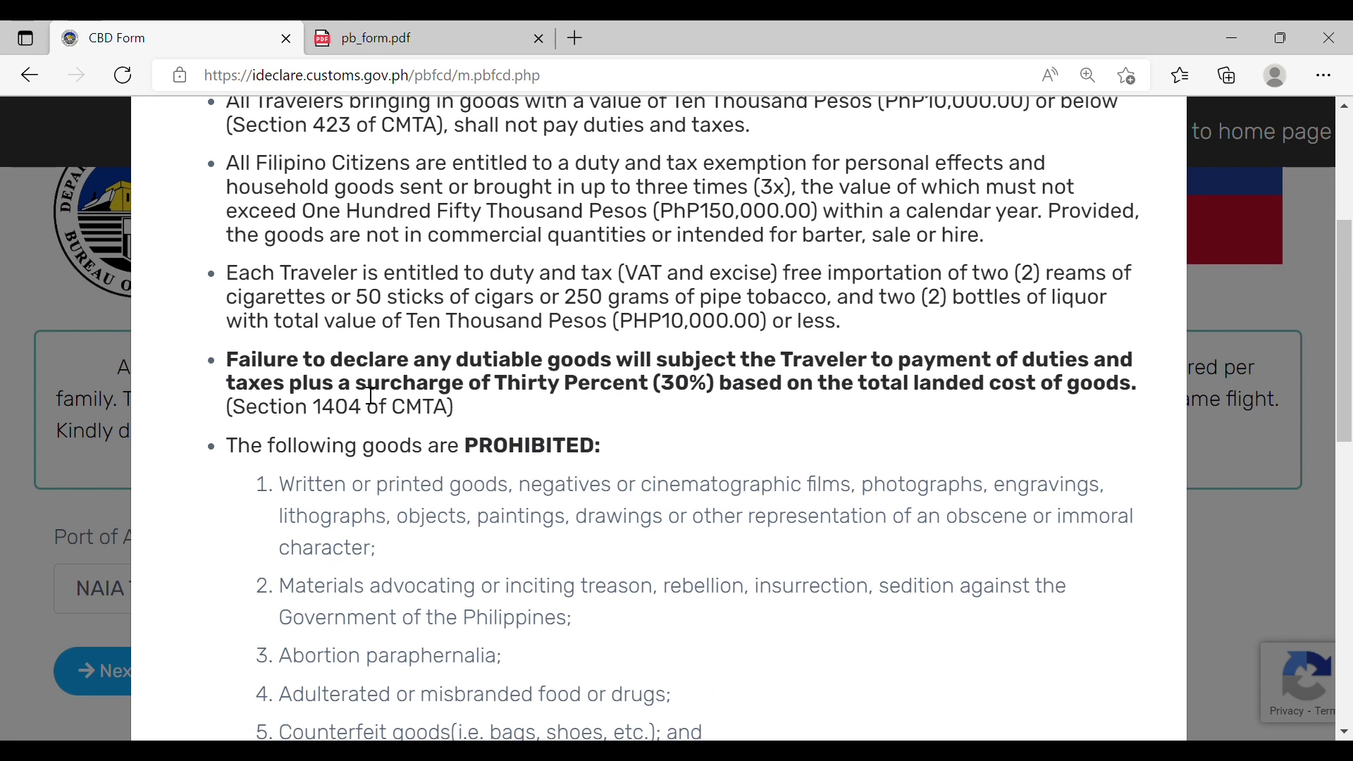
drag(357, 397, 1158, 393)
click(750, 470)
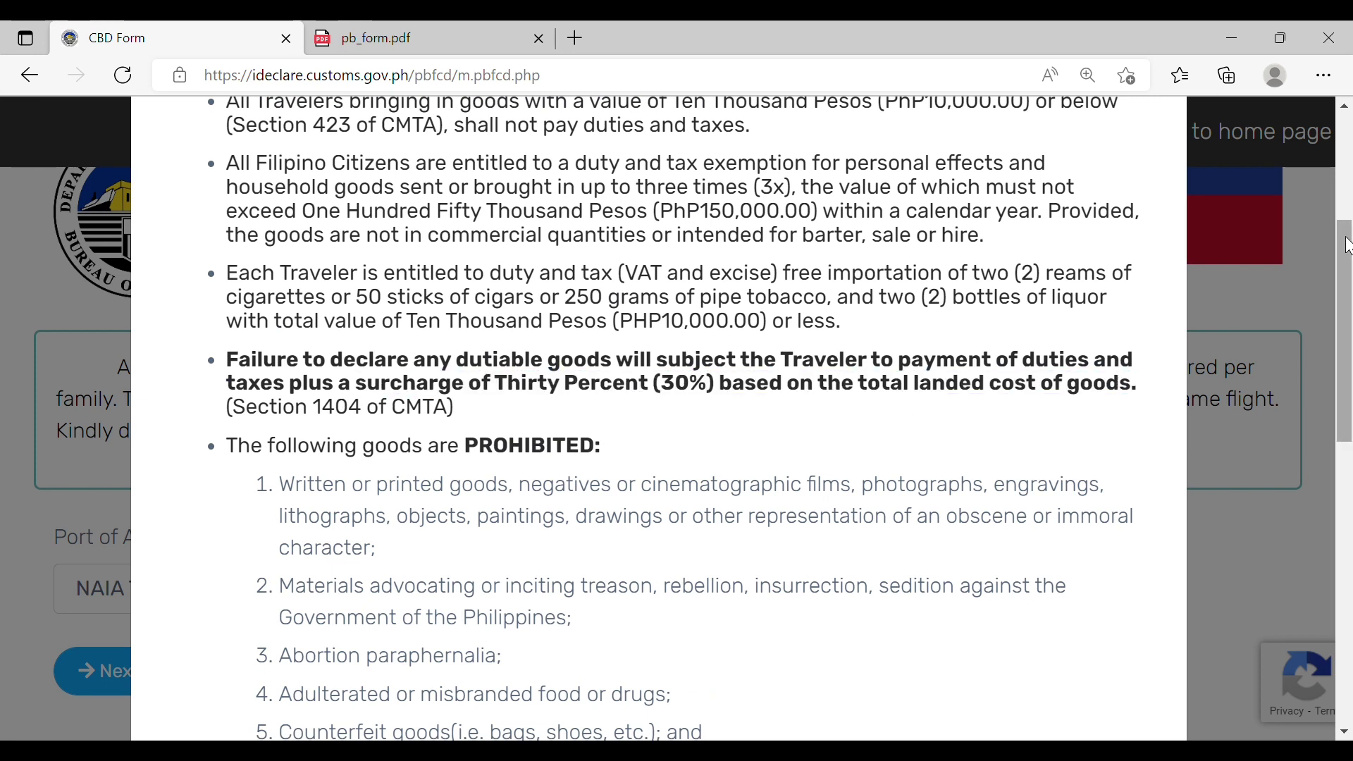
Step: Review the prohibited goods list, from the first item through adulterated food and counterfeit goods
scroll(1349, 326, down, 3)
scroll(1349, 326, up, 1)
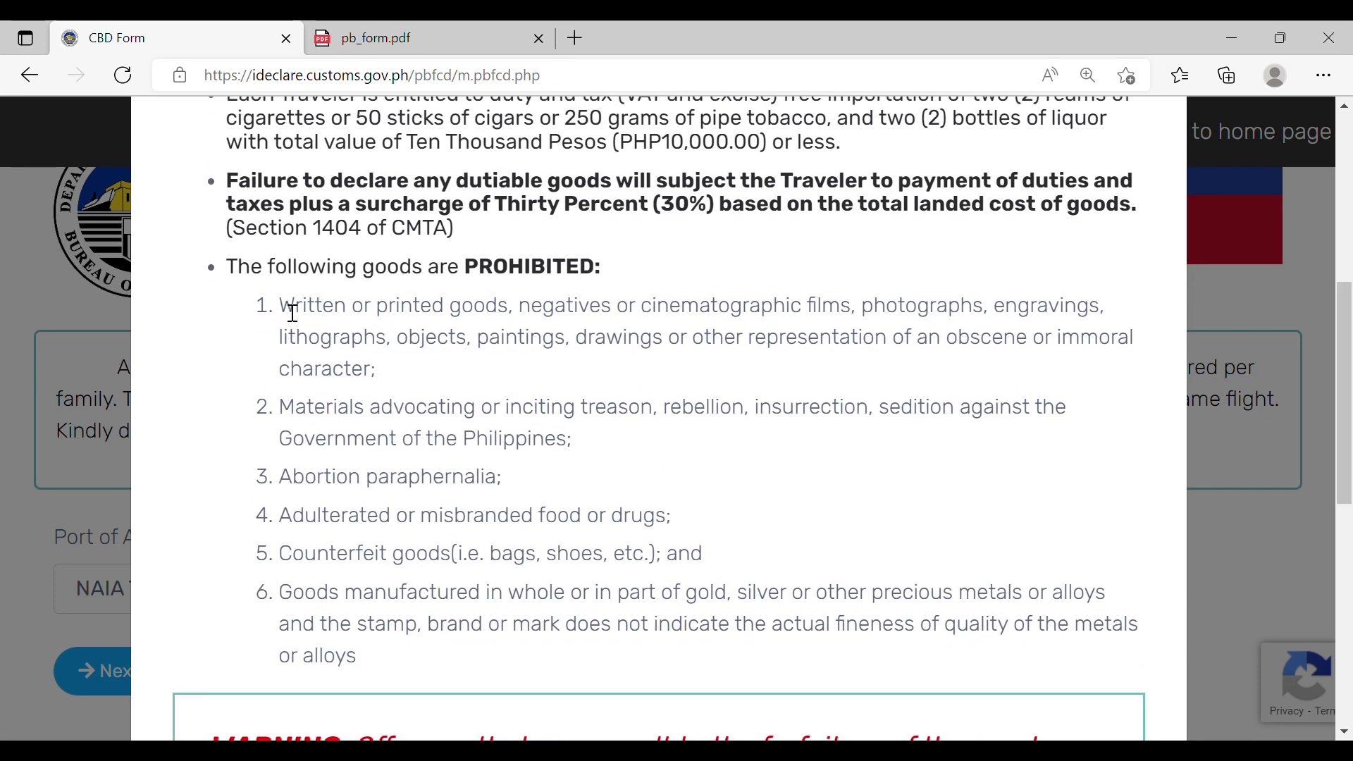
mouse_move(280, 310)
mouse_down()
mouse_move(561, 347)
mouse_move(559, 379)
mouse_up()
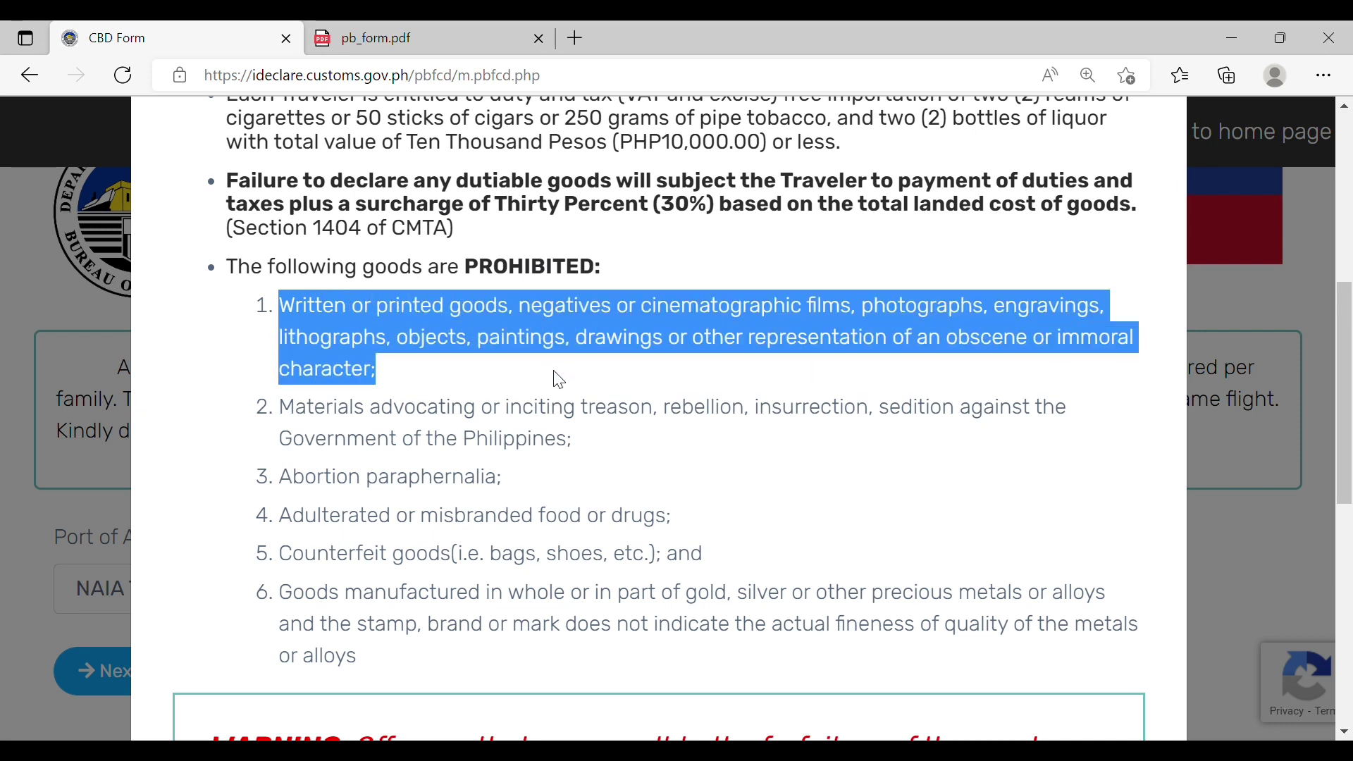
drag(285, 410, 589, 483)
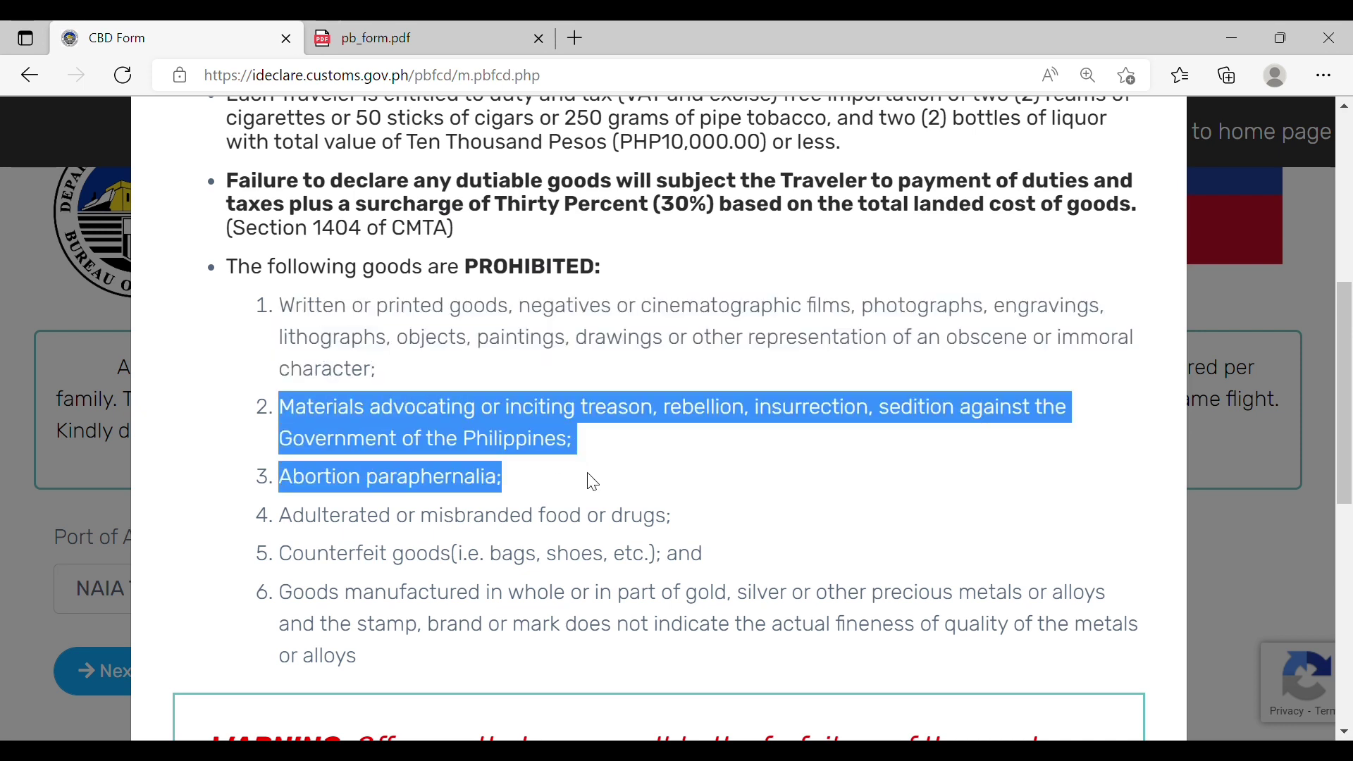
click(343, 525)
drag(296, 530, 702, 529)
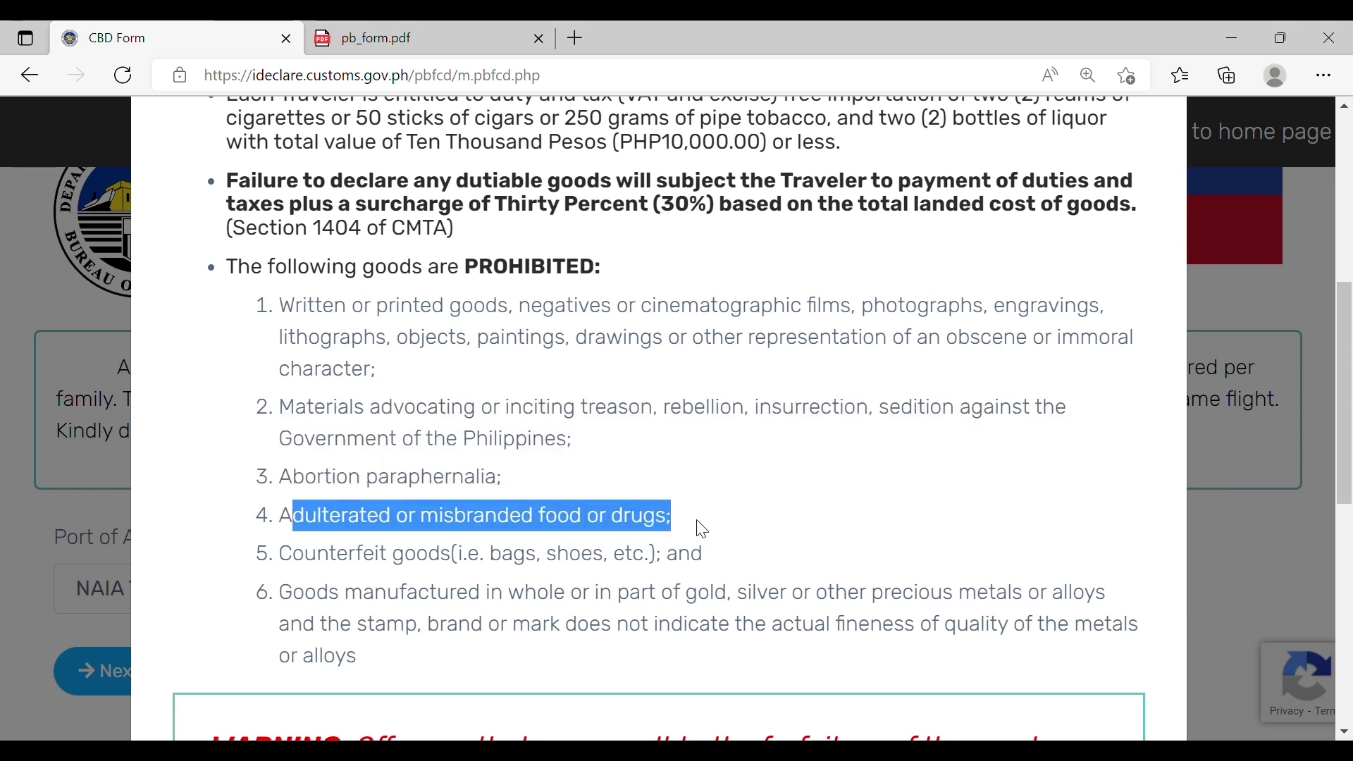
click(805, 488)
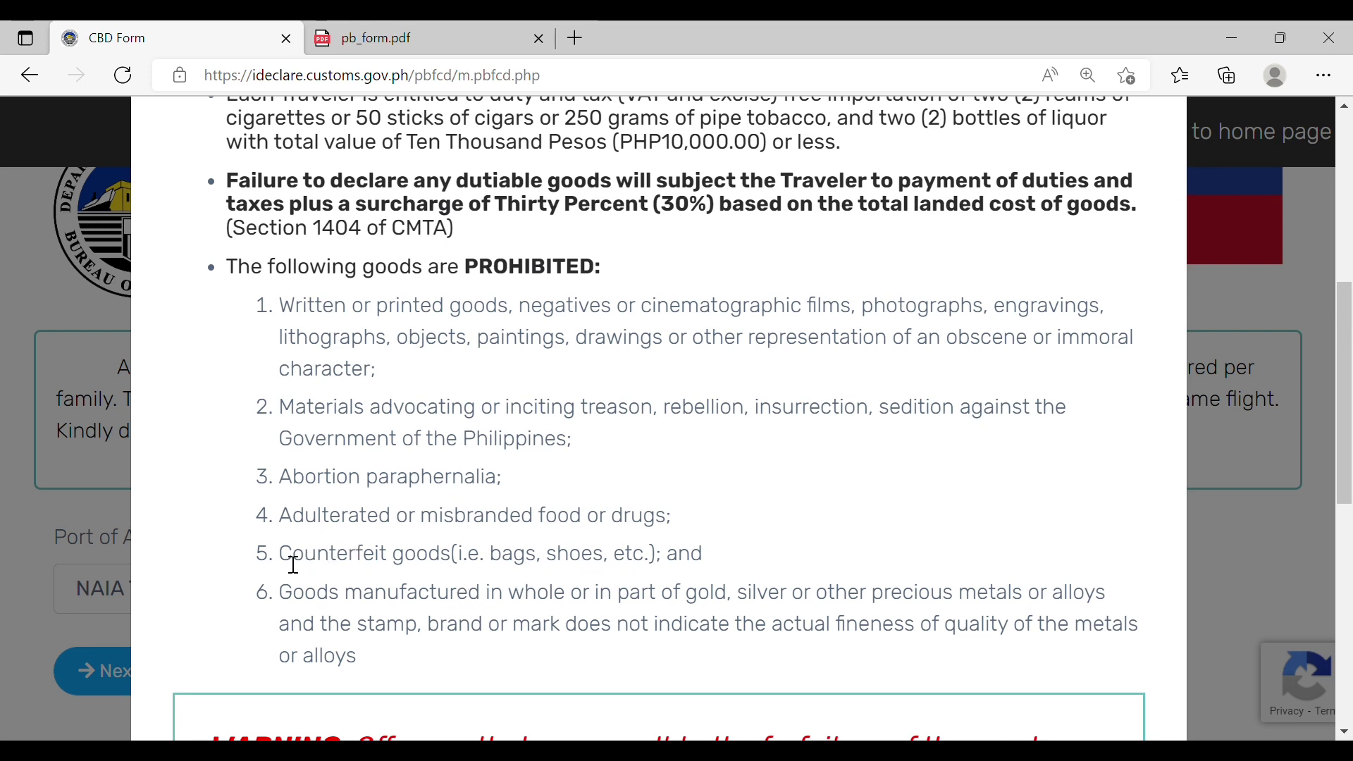
drag(281, 558, 852, 543)
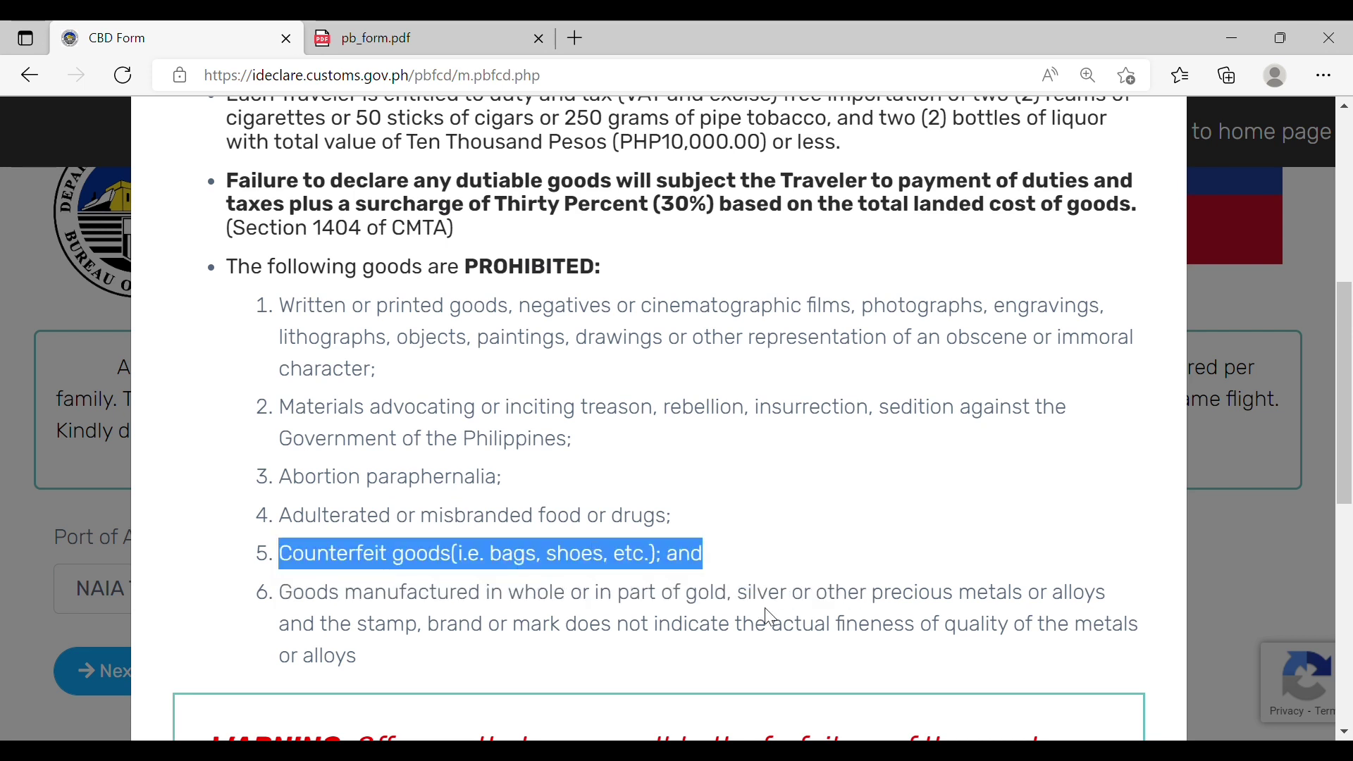
click(752, 646)
Step: Scroll to the end and tick 'I have read and understand the above information'
scroll(1349, 507, down, 5)
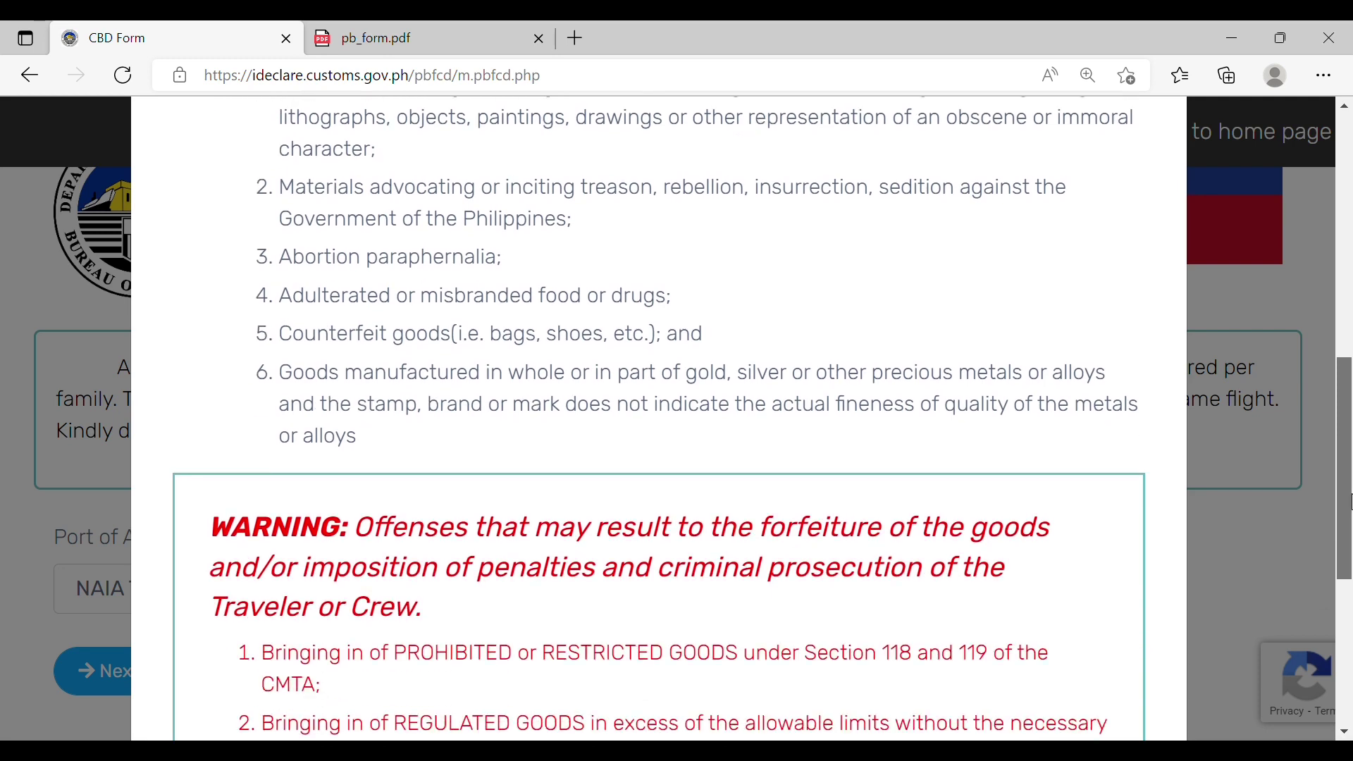
drag(1349, 507, 1346, 647)
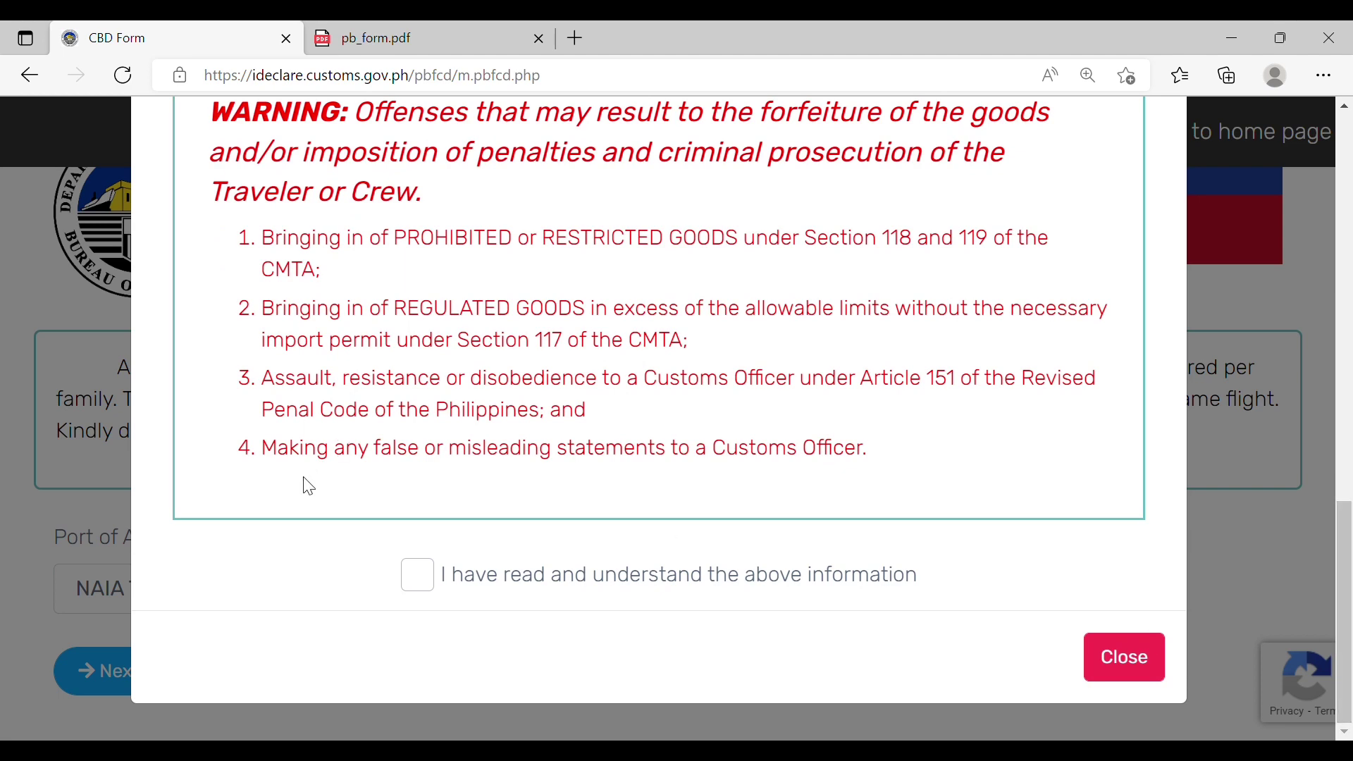
click(416, 576)
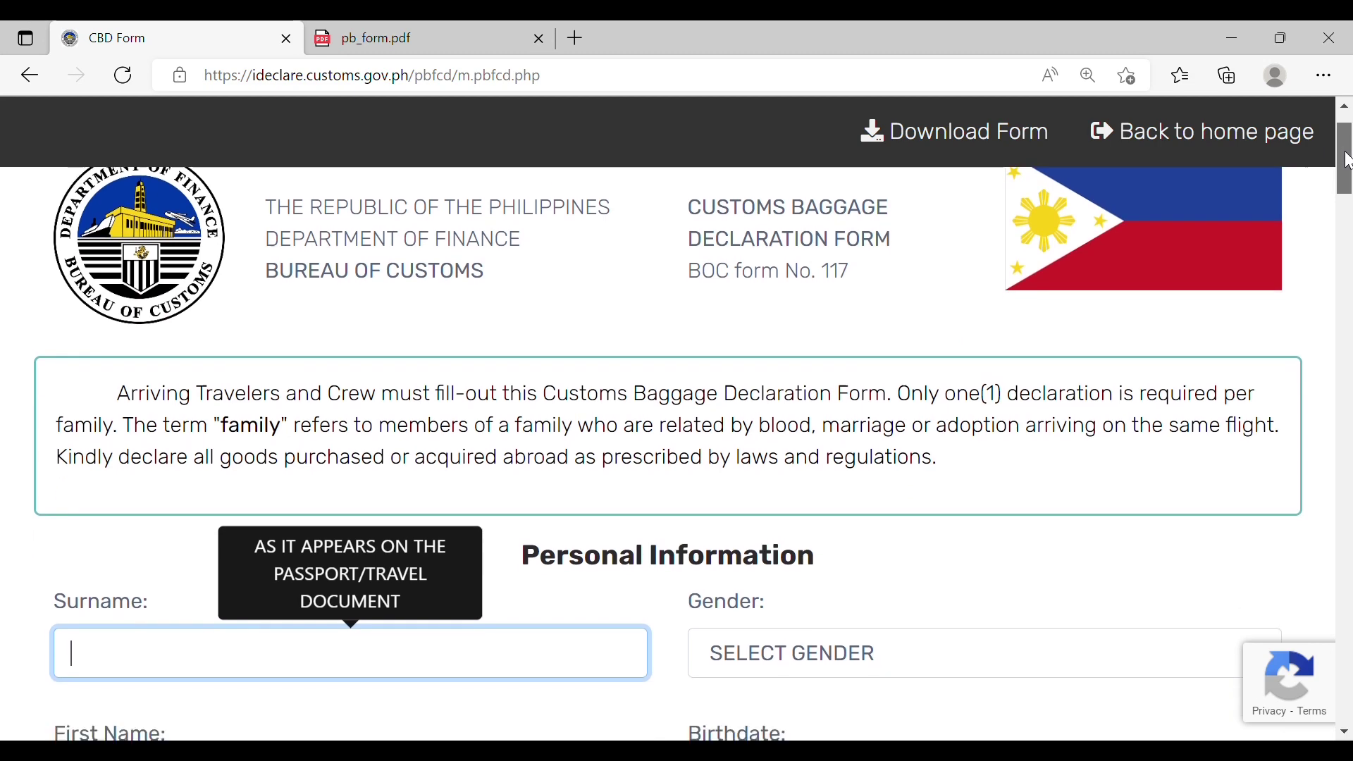
Step: Enter the traveler's surname and first name, gender MALE and birthdate 01/01/1970
drag(1347, 161, 1345, 197)
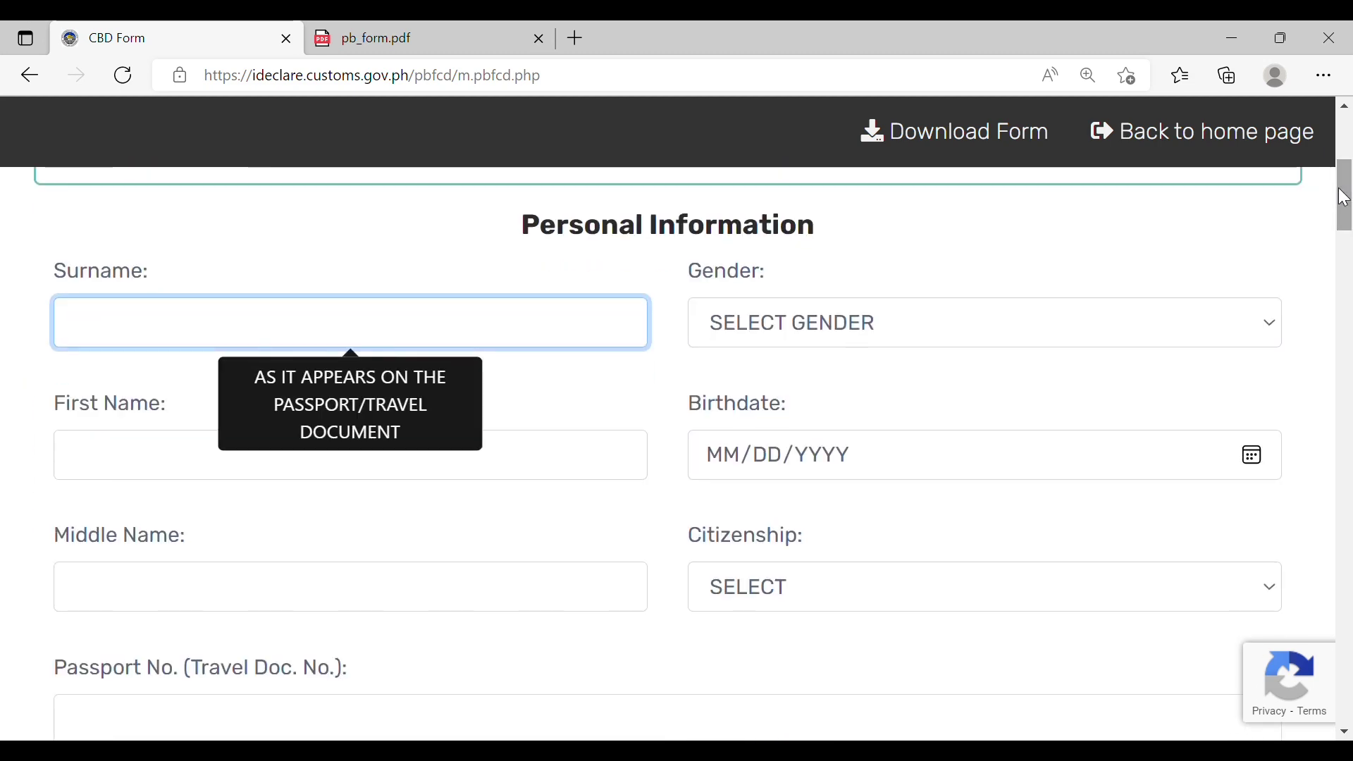
text(DOE)
click(160, 475)
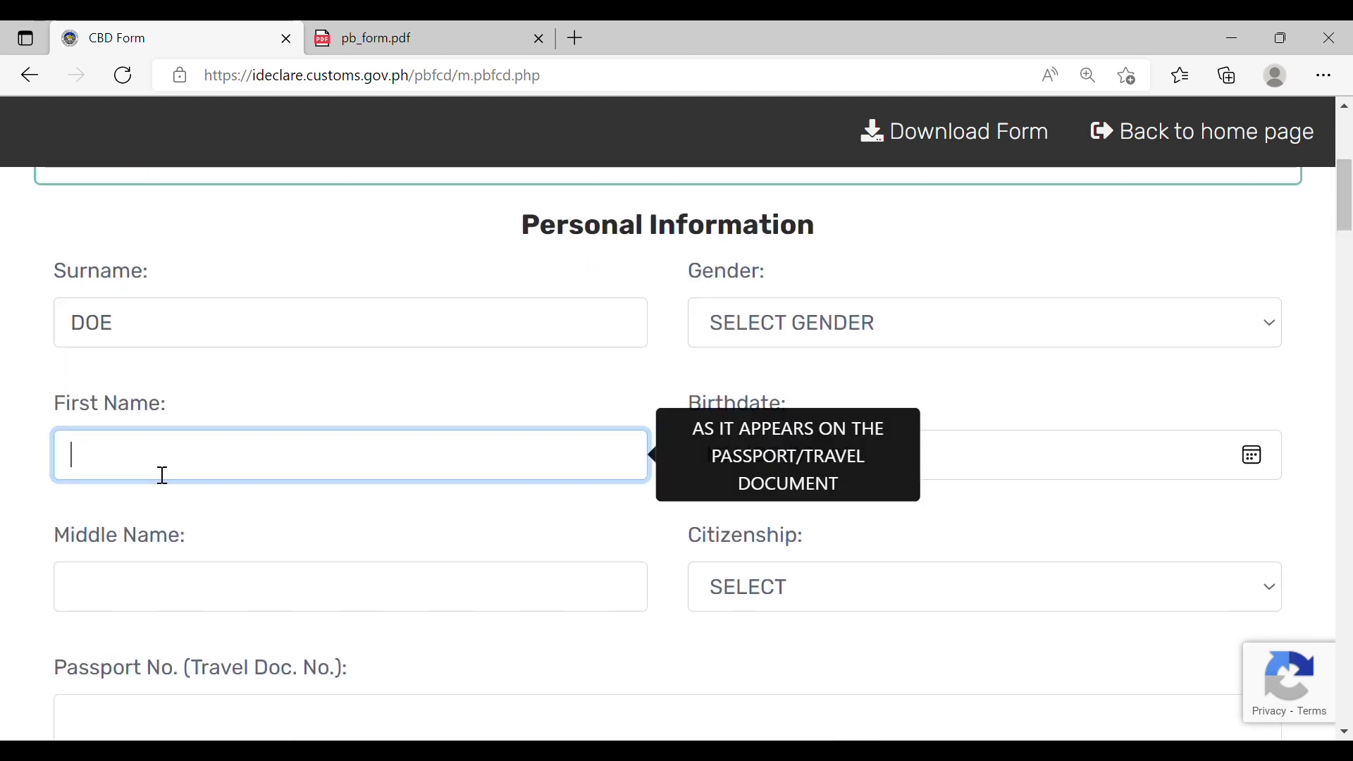
text(JOE)
click(295, 366)
click(187, 462)
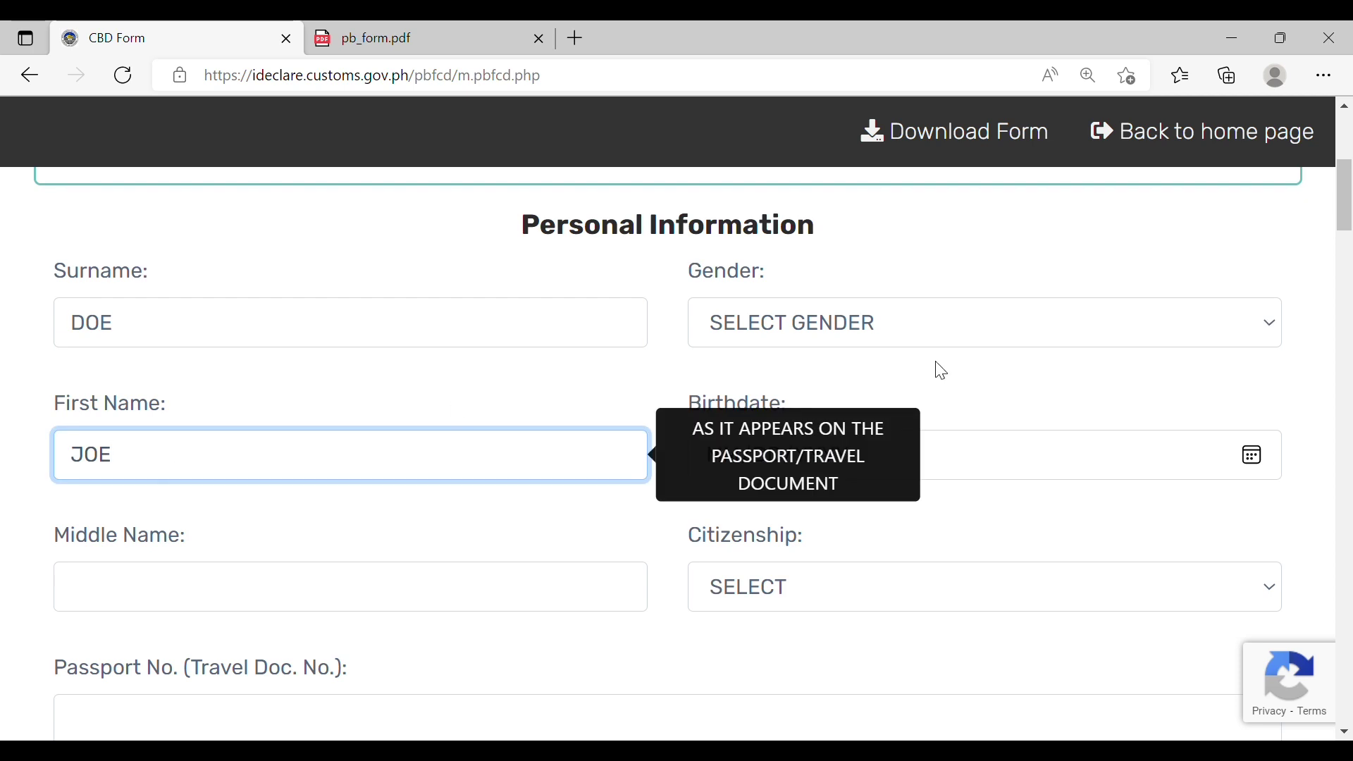
click(929, 344)
key(m)
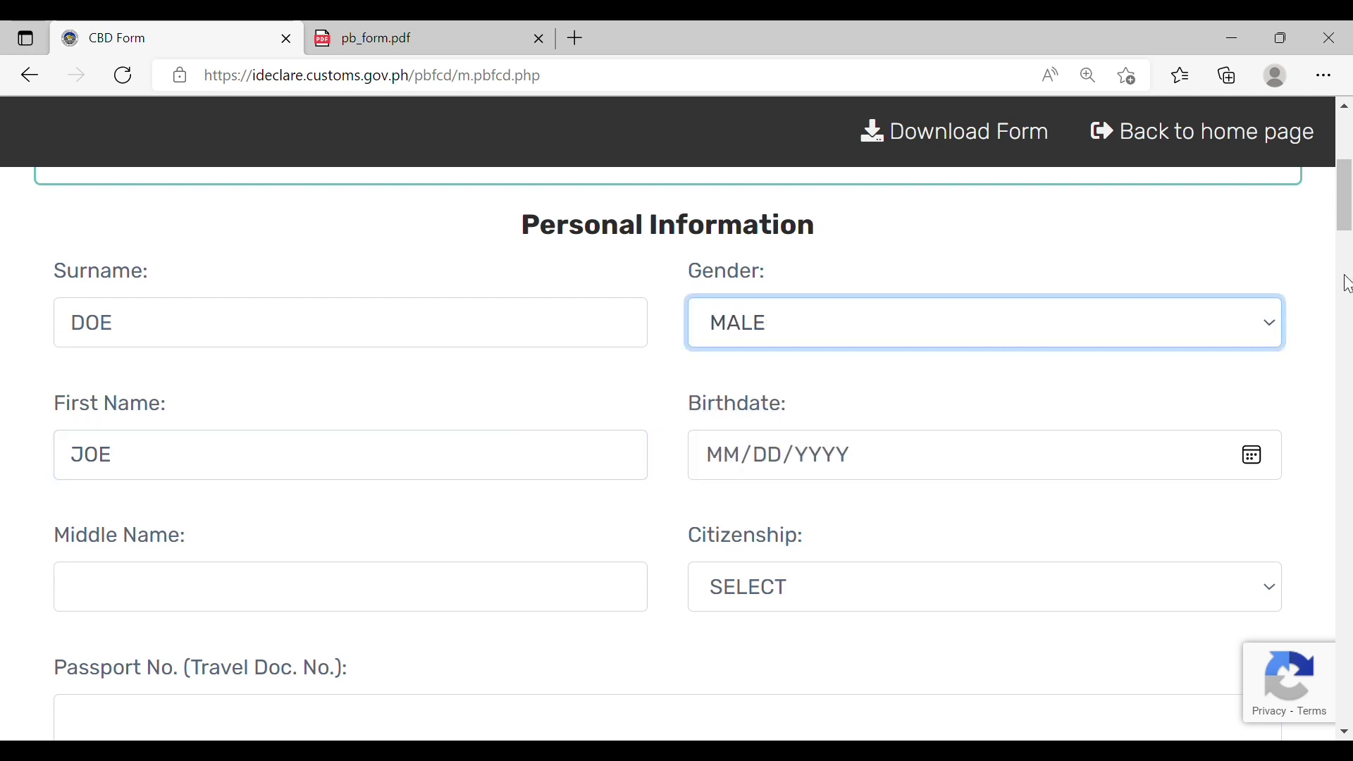
scroll(1347, 284, down, 1)
key(Tab)
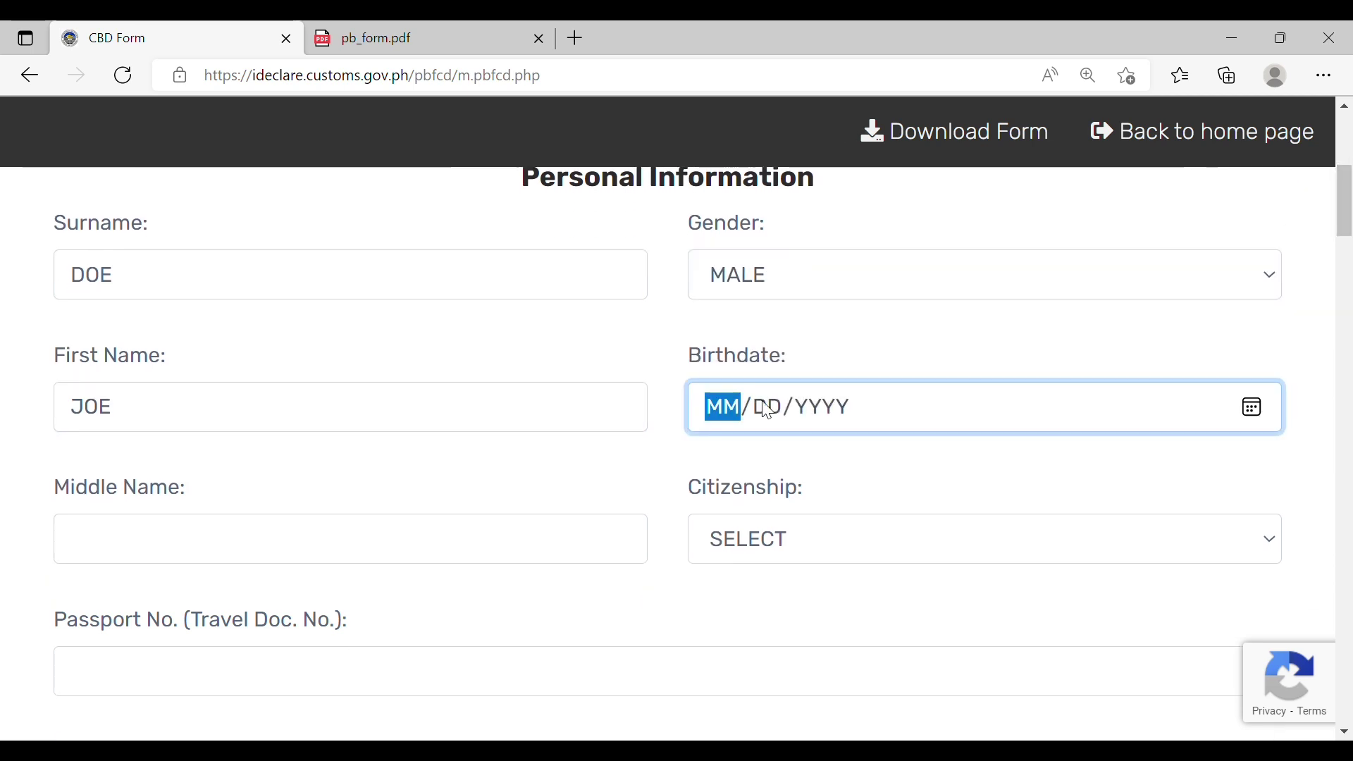
text(01/01/)
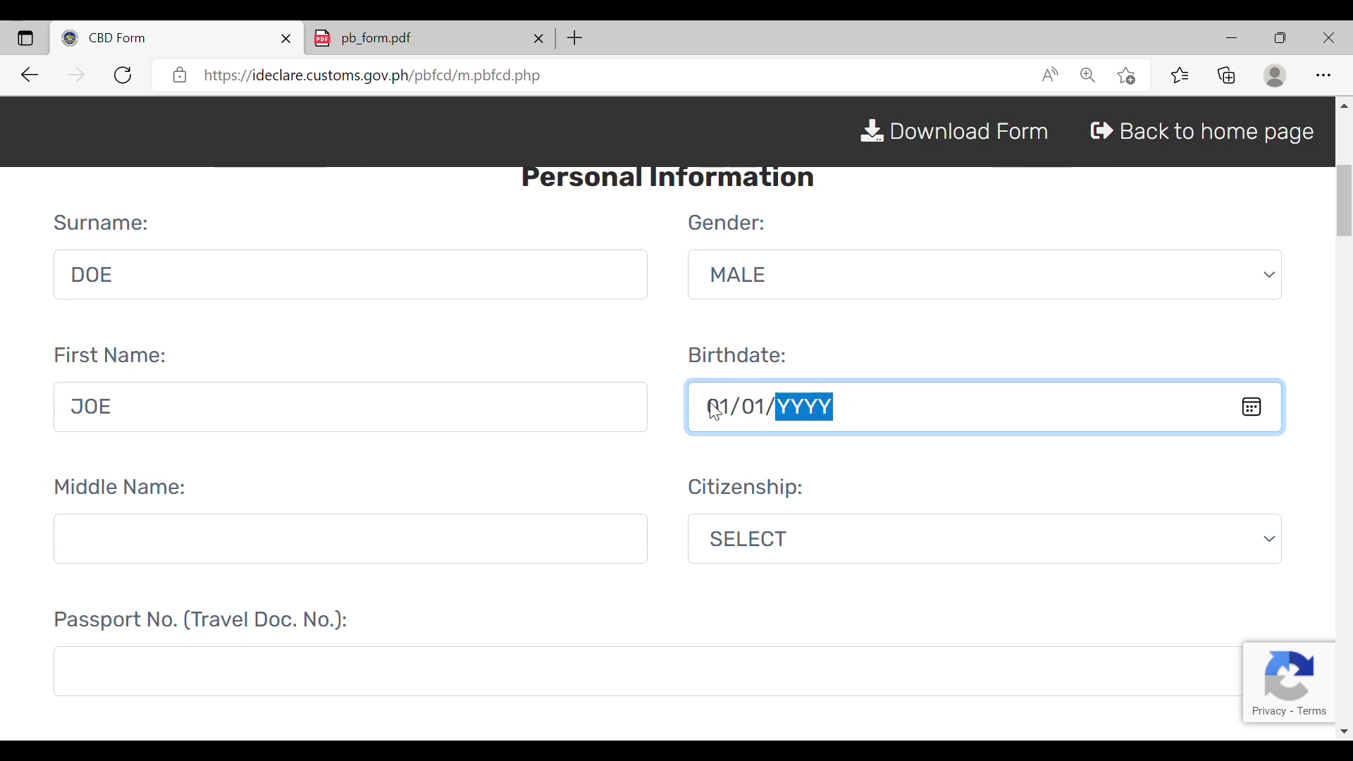
text(0197)
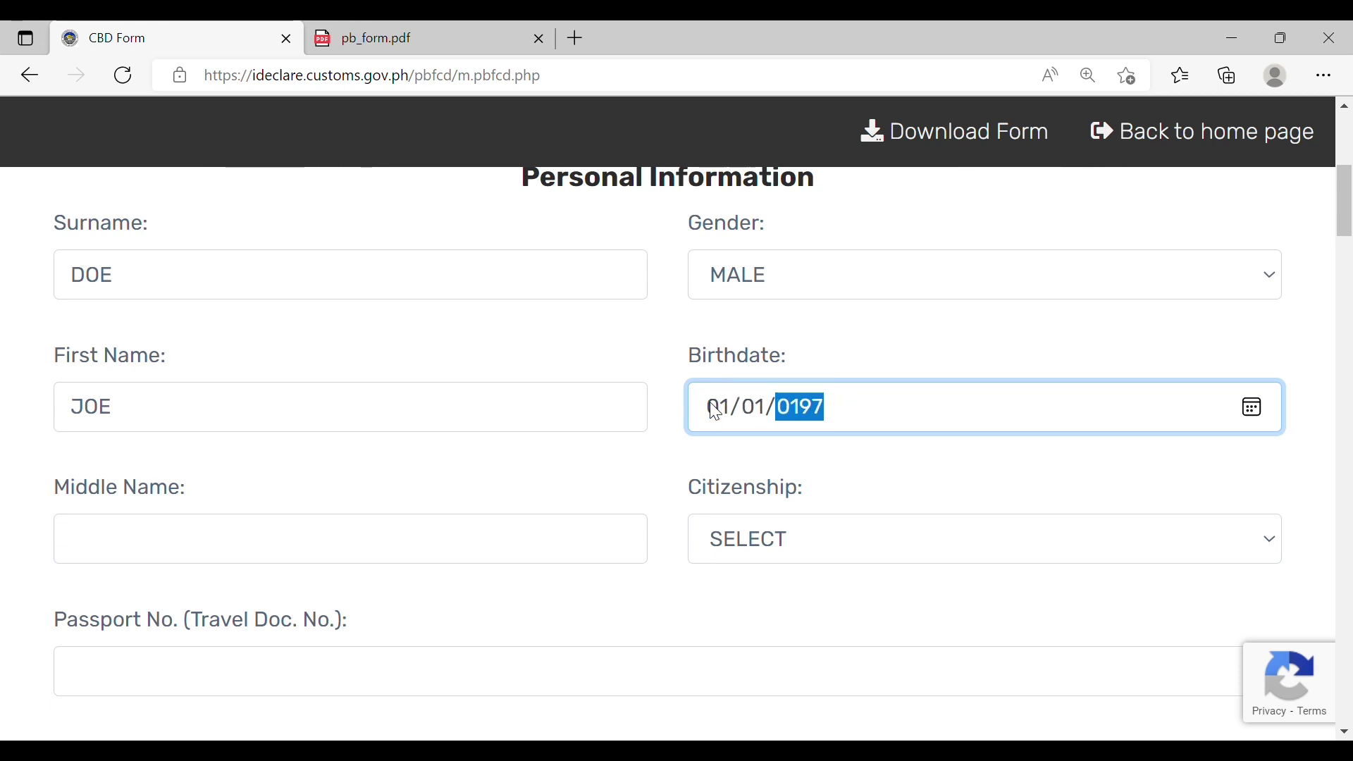
text(0)
click(423, 562)
Step: Set citizenship to FILIPINO and enter the passport number
click(794, 547)
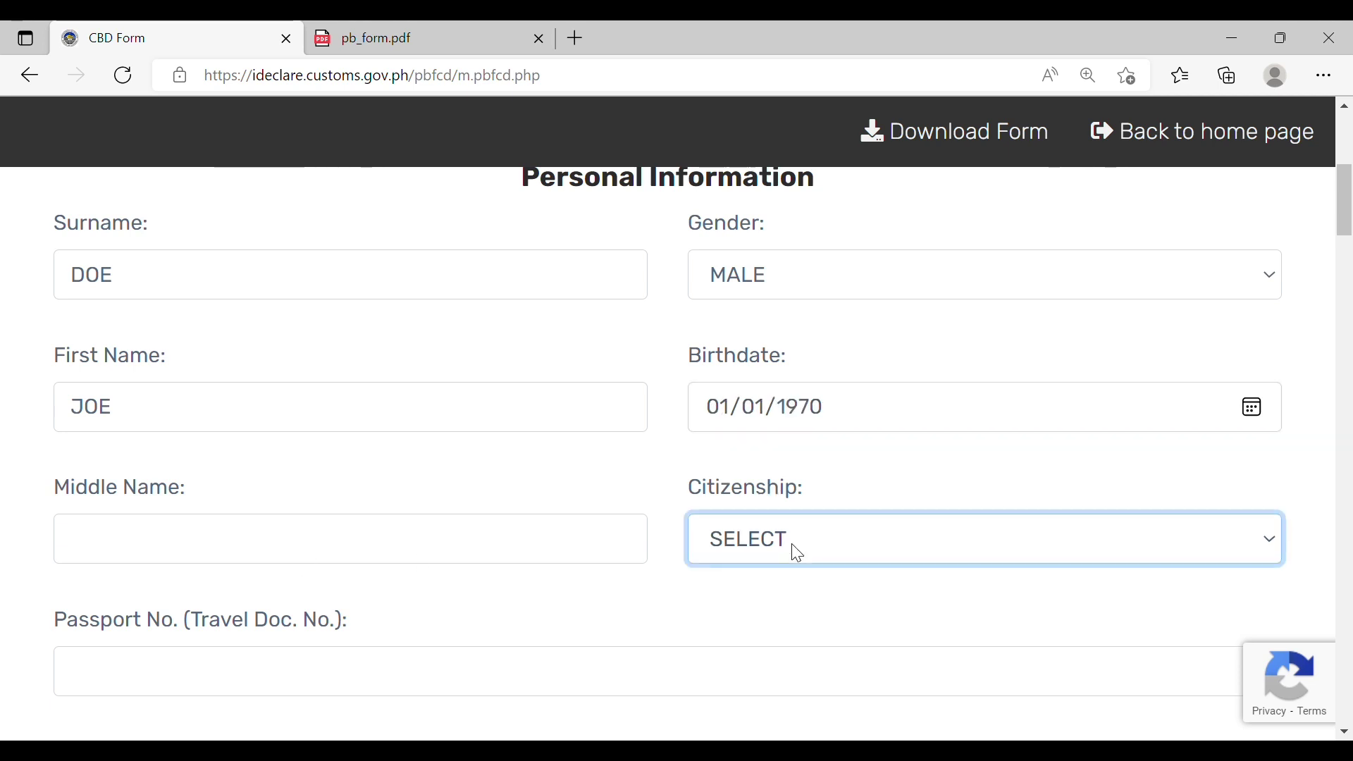
key(Down)
key(Return)
scroll(1349, 220, down, 1)
scroll(1350, 220, down, 3)
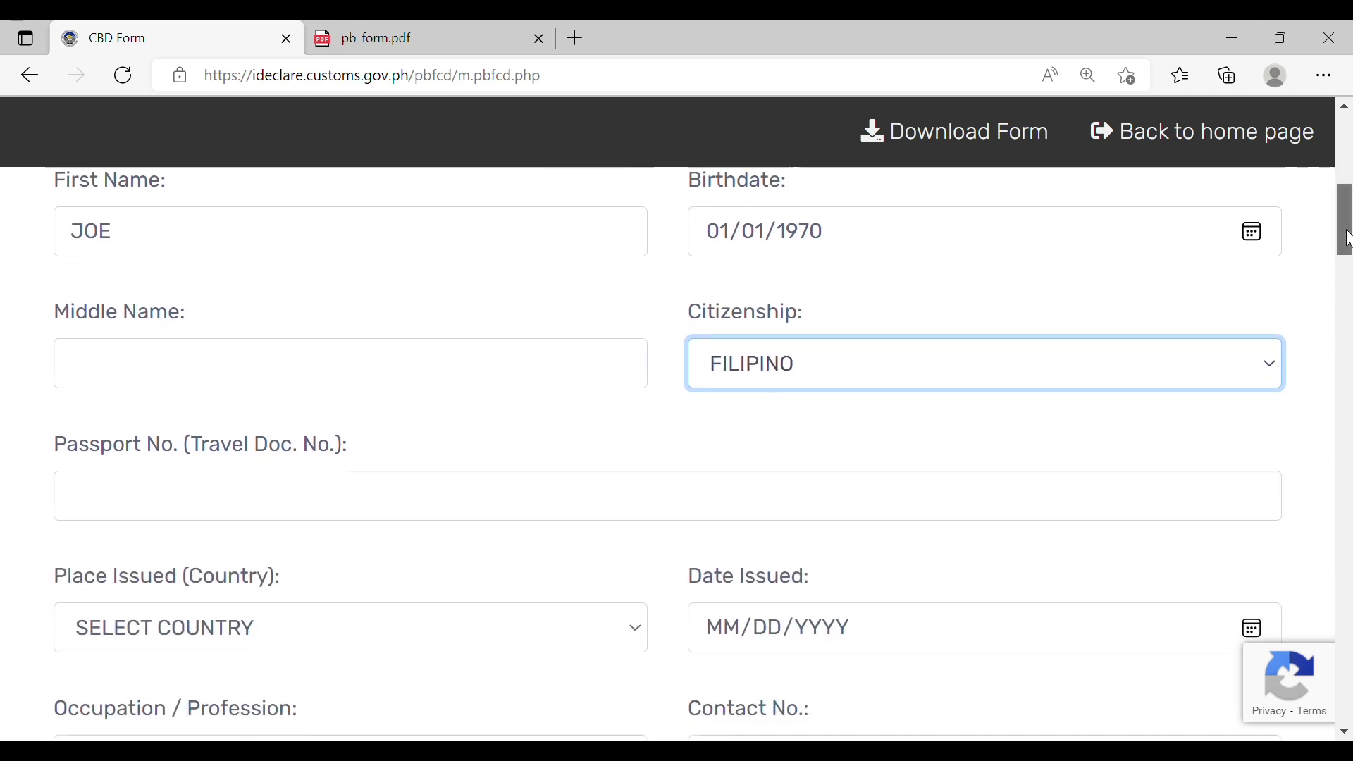
click(517, 471)
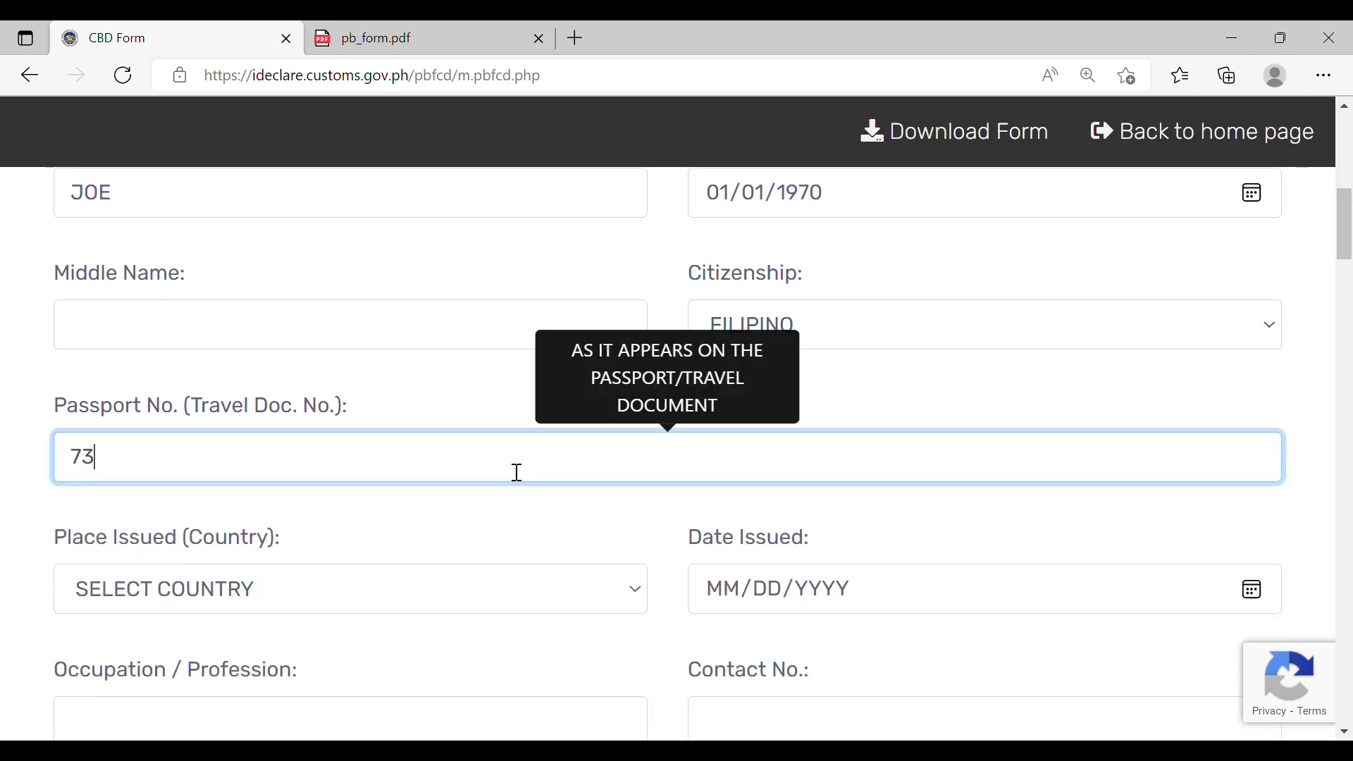
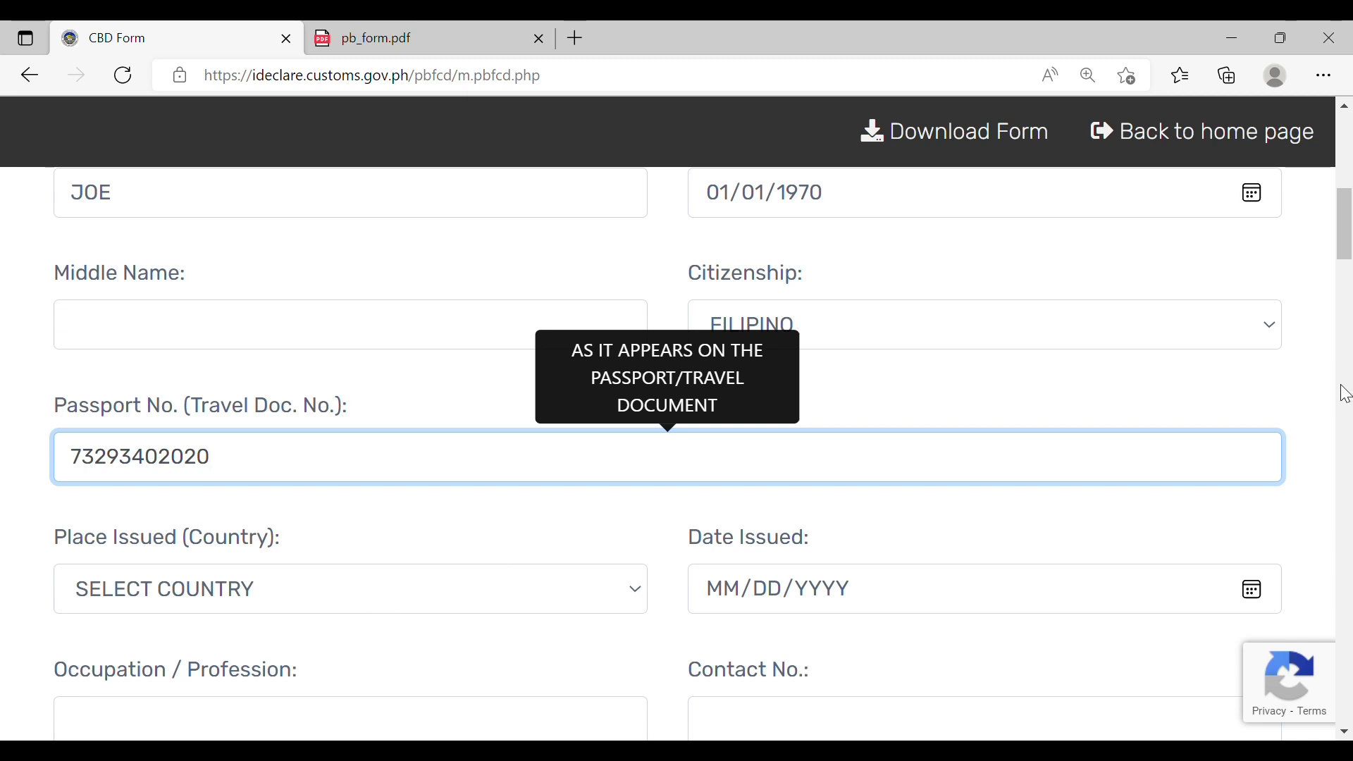
Step: Set the passport's place issued to UNITED STATES and date issued to 01/01/2021
scroll(488, 310, down, 3)
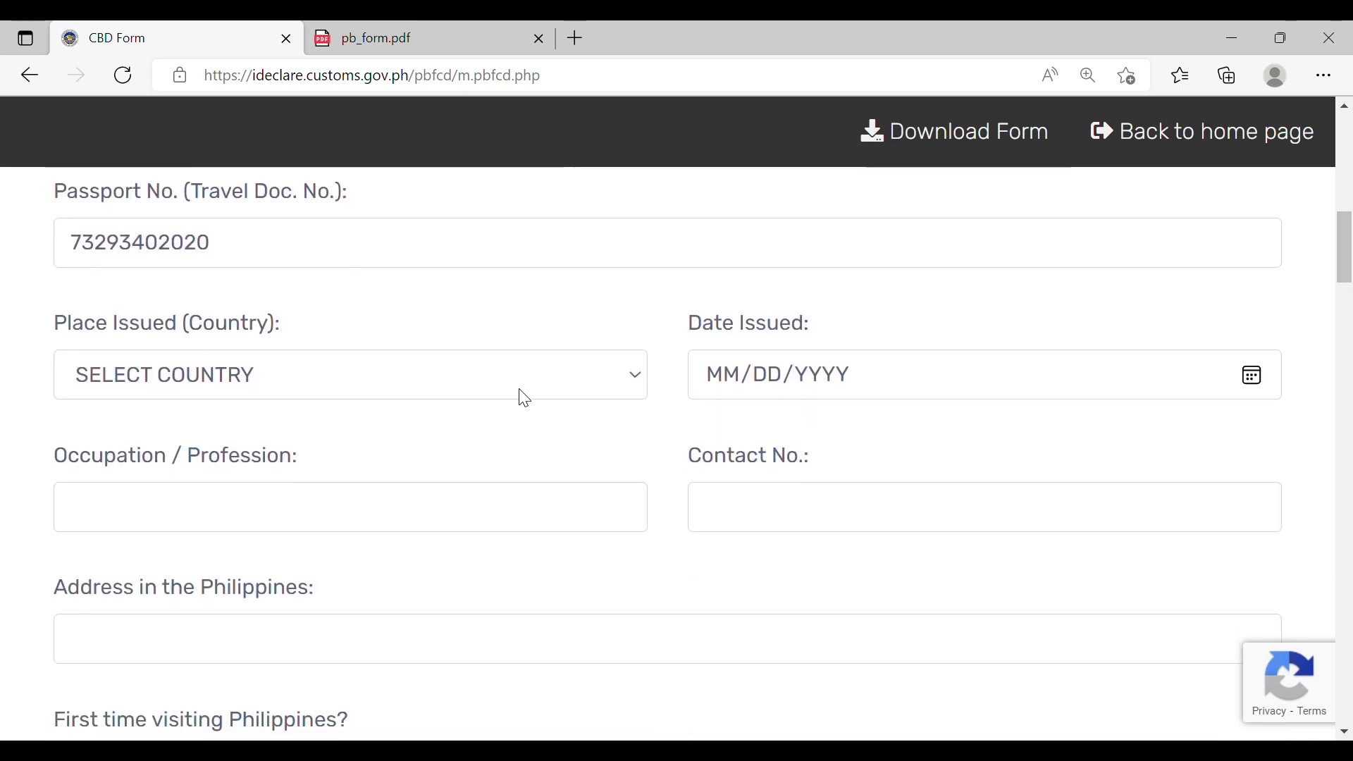
click(523, 399)
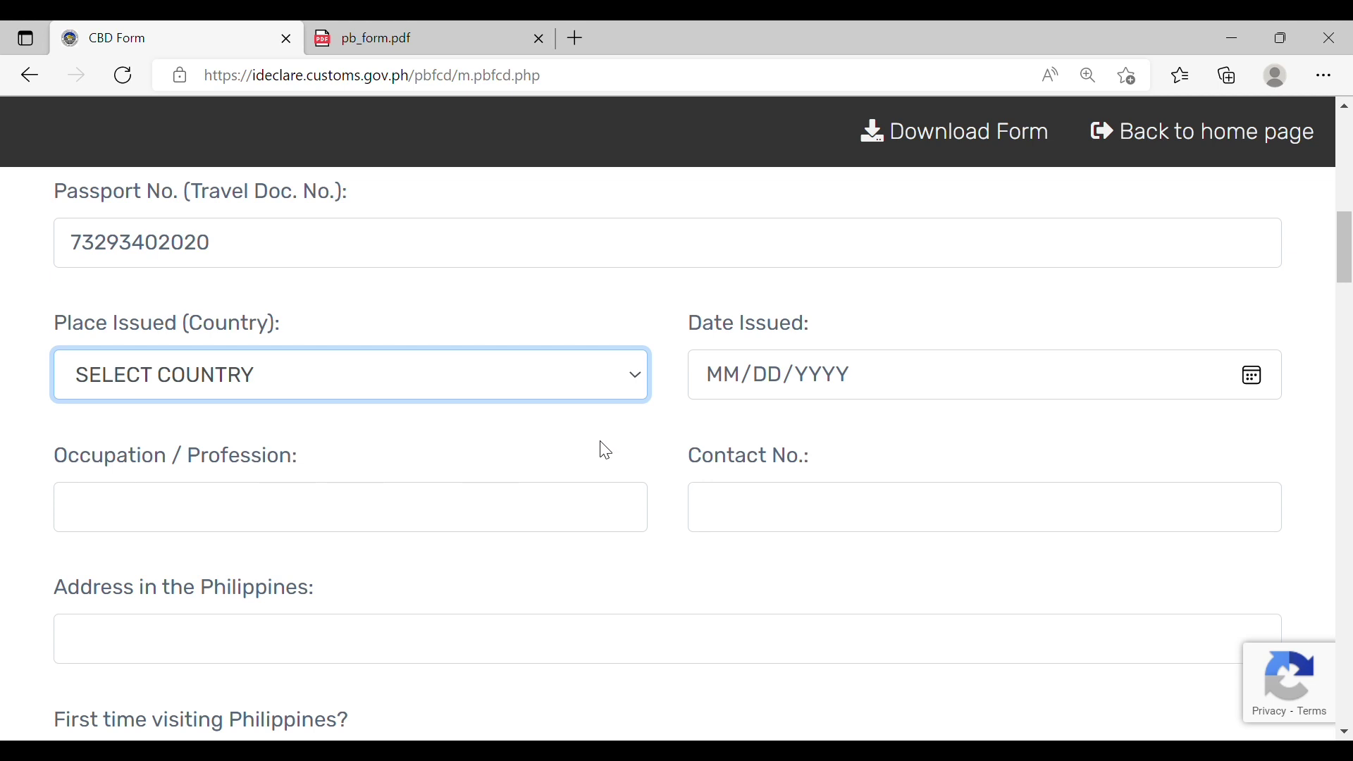
text(ph)
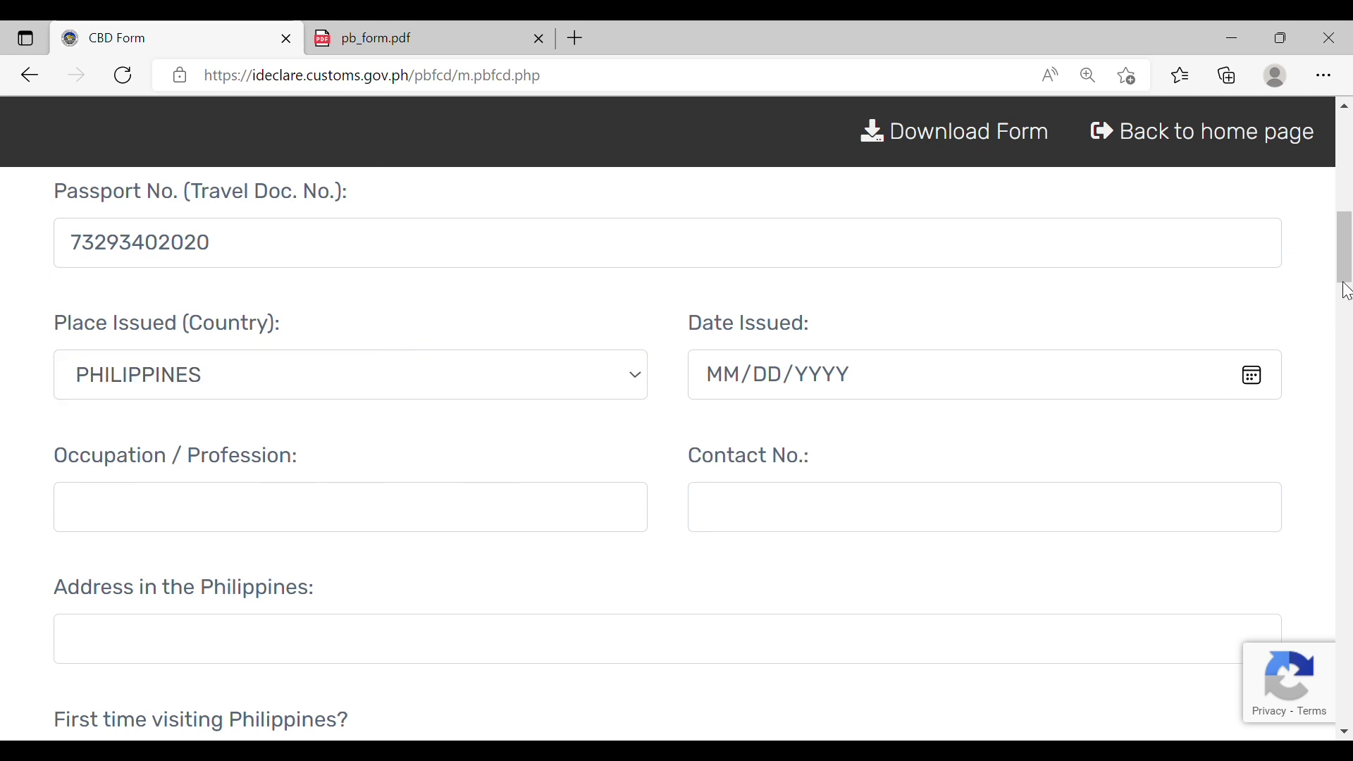
scroll(1345, 247, up, 1)
click(492, 459)
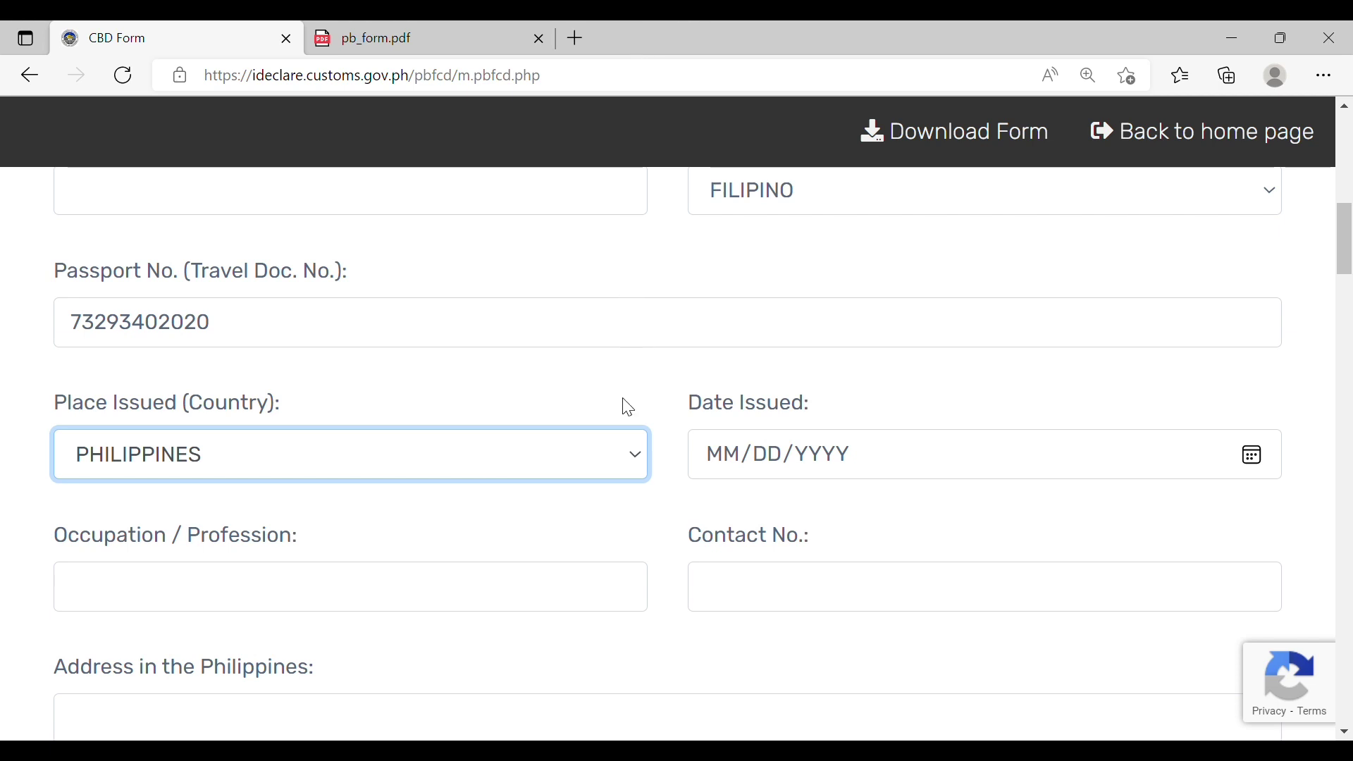
text(UNITED STATES)
click(1121, 441)
text(01012021)
Step: Enter occupation BUSINESSMAN, the traveler's contact number and Philippine address
click(308, 598)
text(BUSINE)
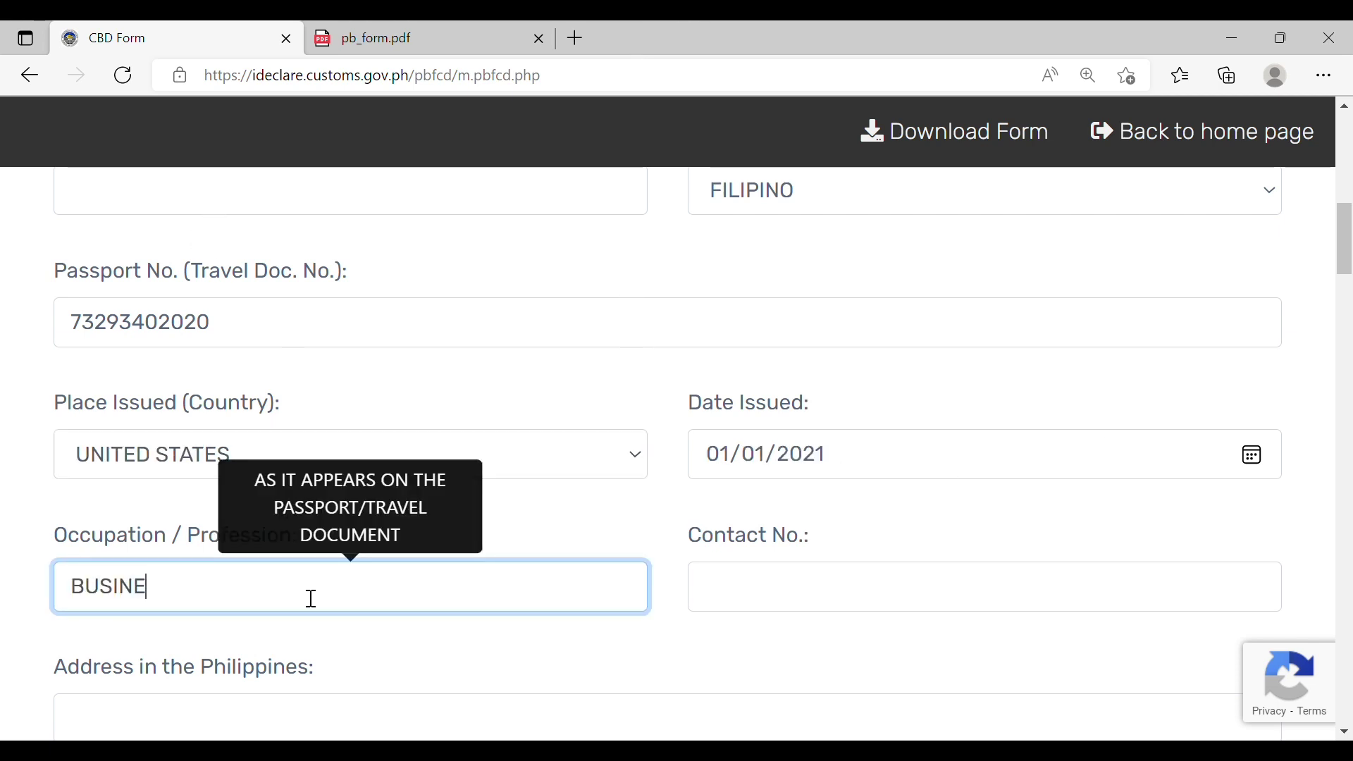
text(SSMAN)
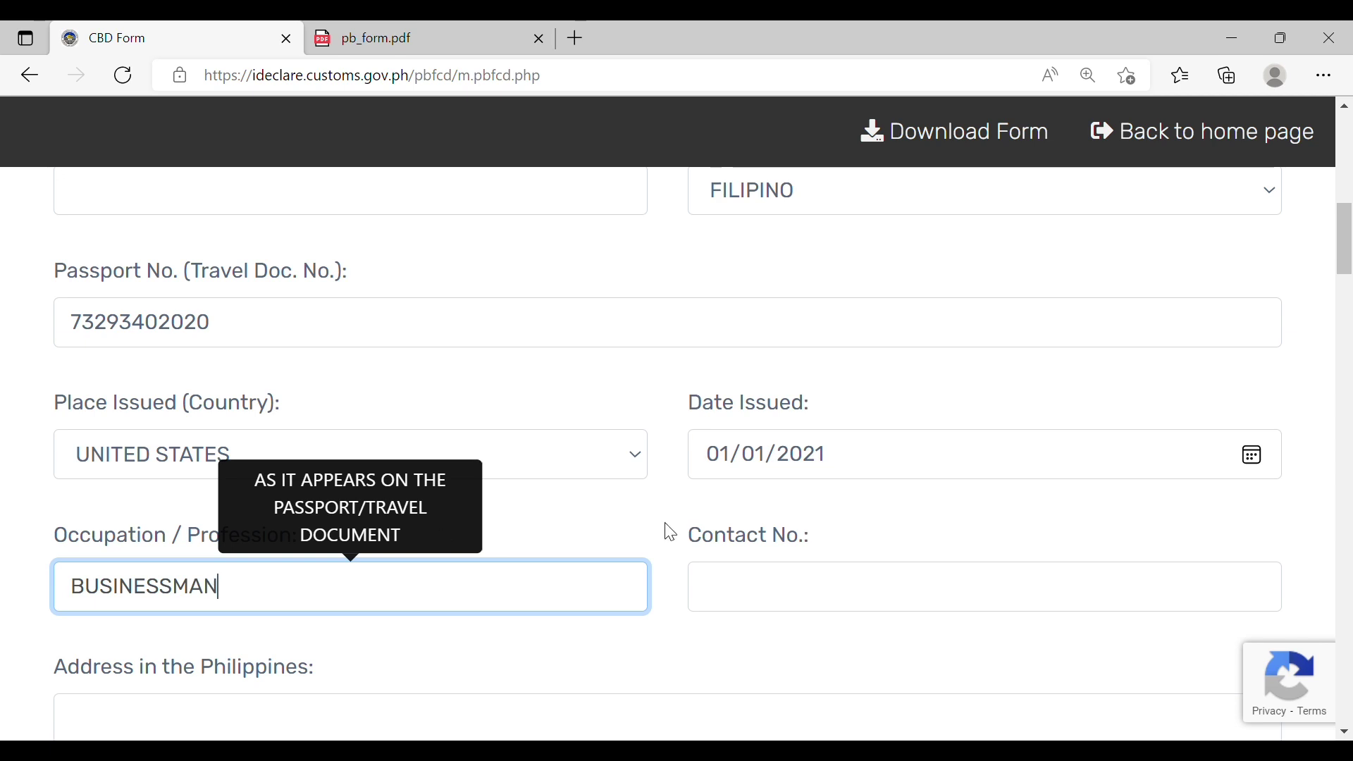
click(928, 597)
scroll(930, 607, down, 4)
click(275, 408)
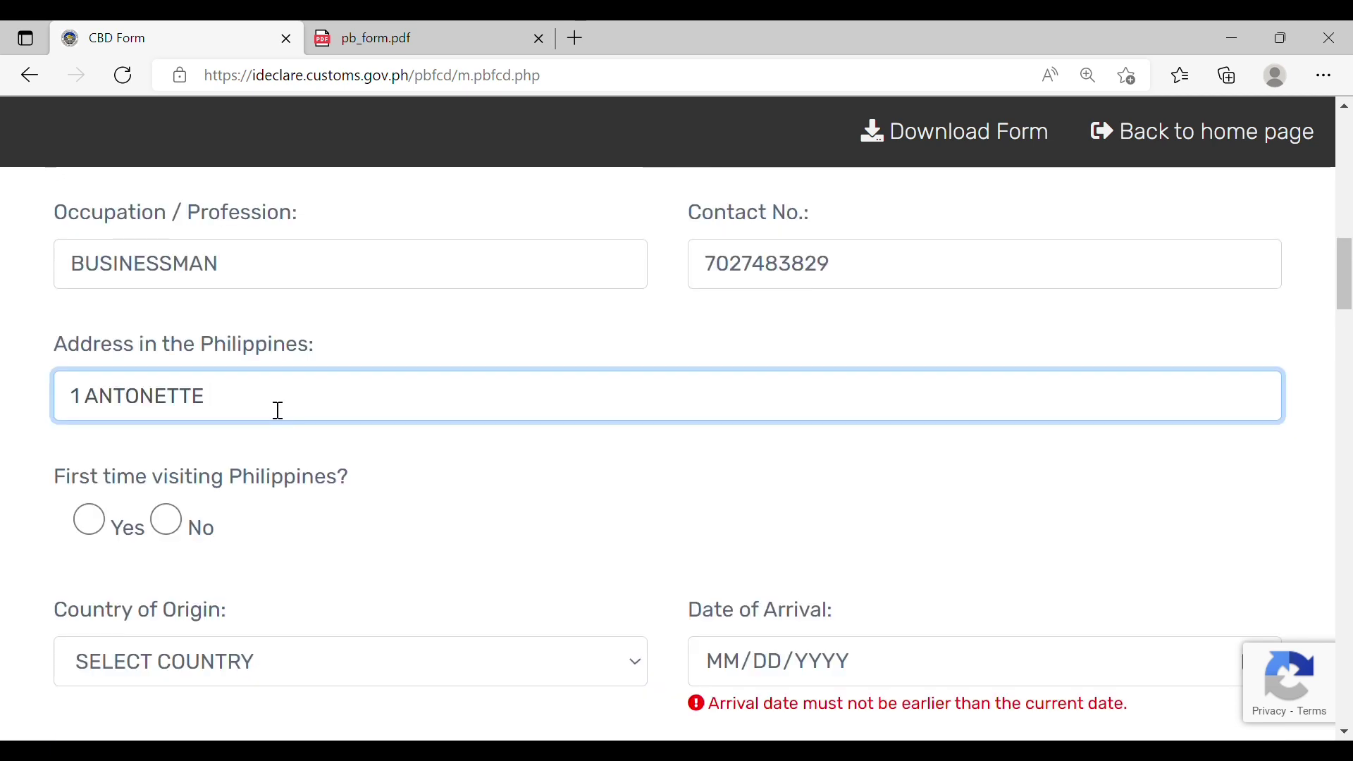
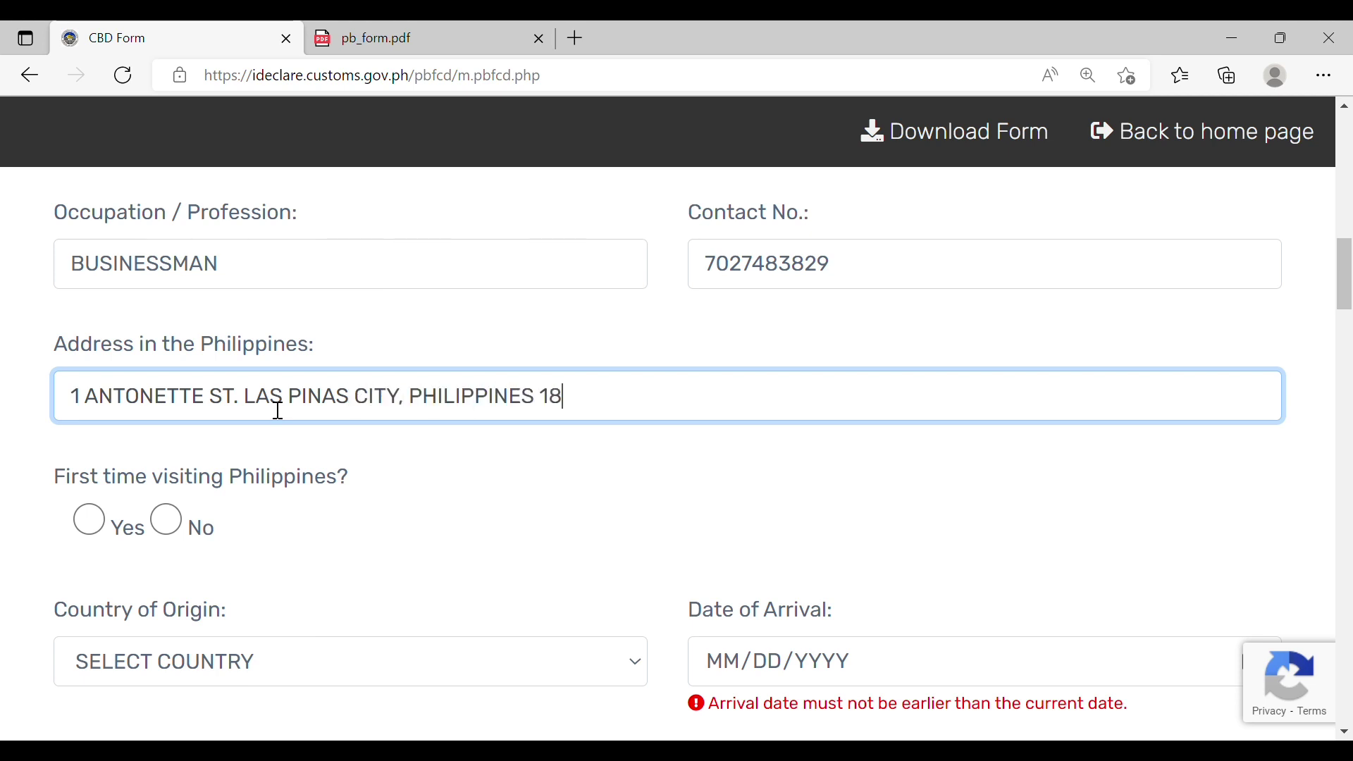
Step: Answer No to first visit, with last departure 01/01/2019, from United States, arriving 09/18/2022
click(88, 520)
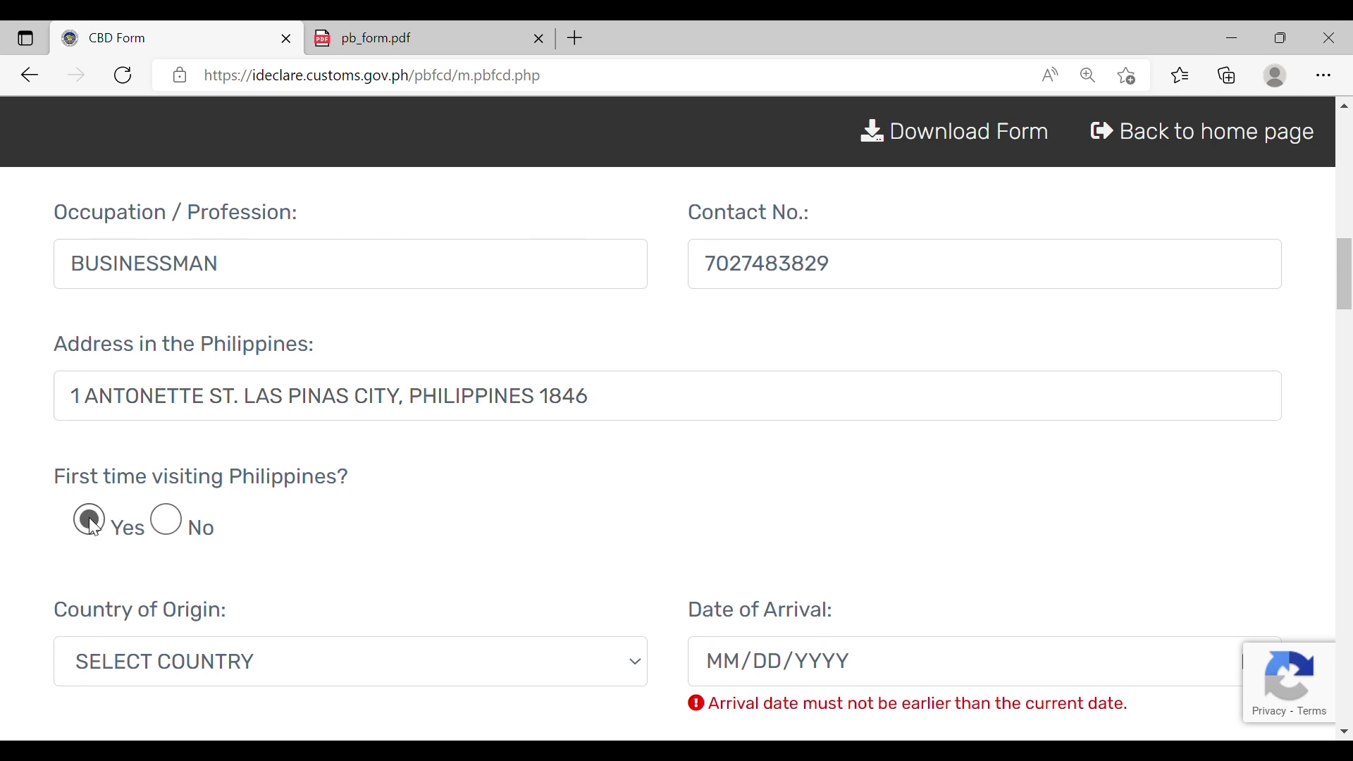
click(169, 522)
scroll(1332, 410, down, 2)
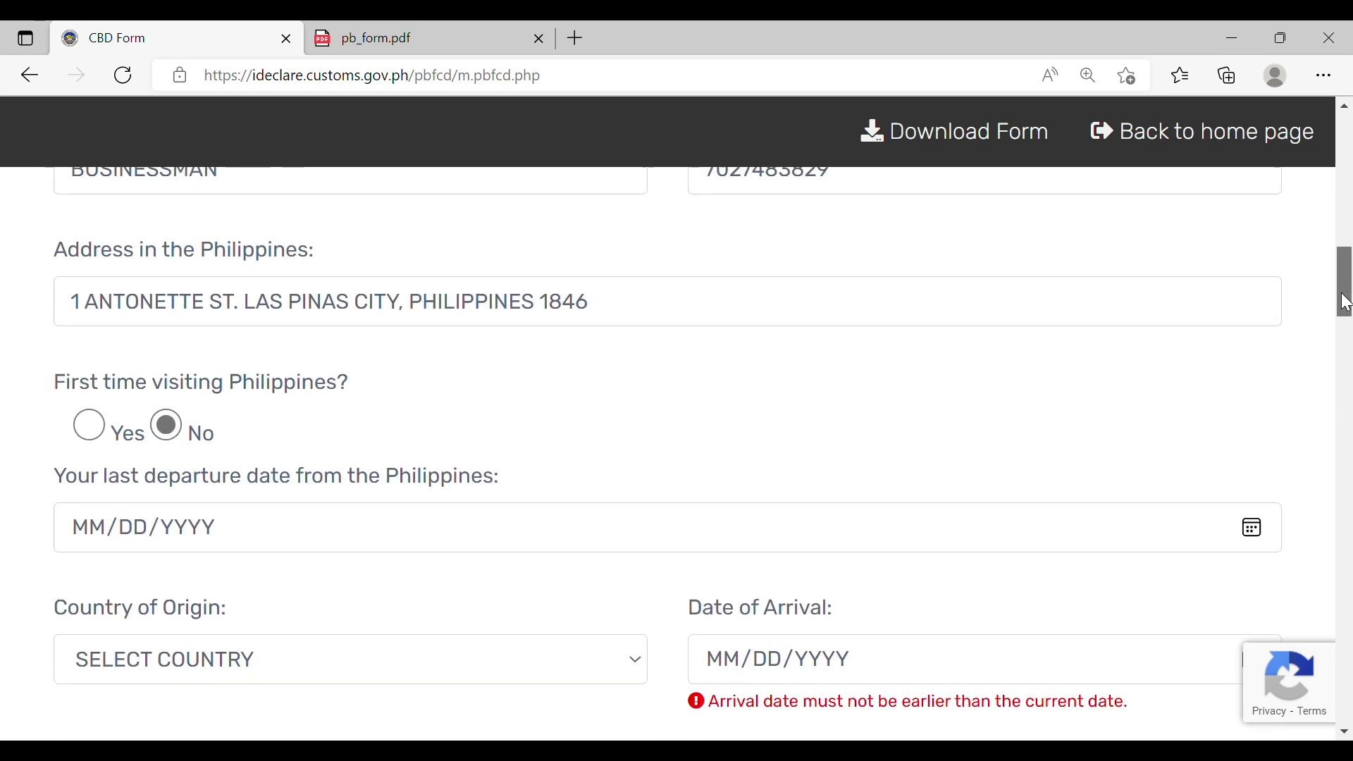
click(89, 381)
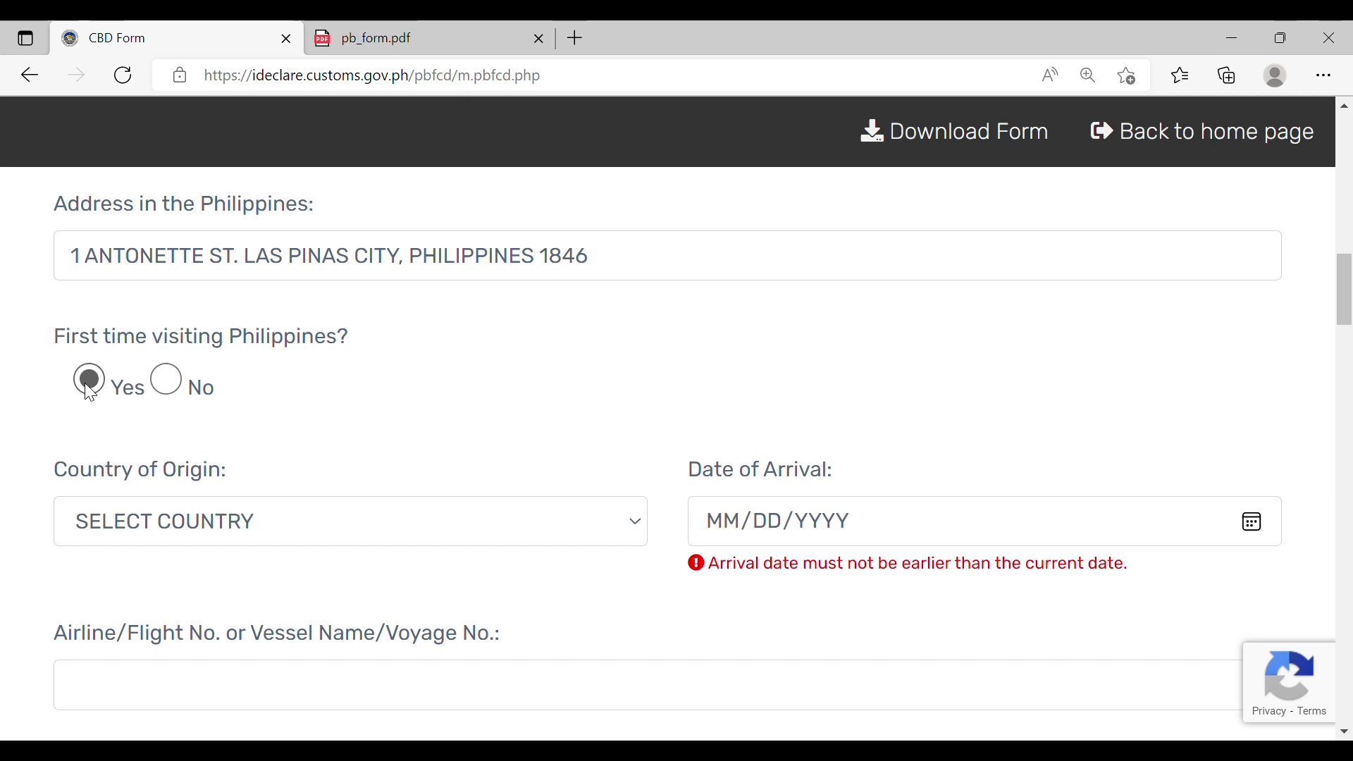
click(167, 381)
key(Tab)
text(01/01/2019)
key(Tab)
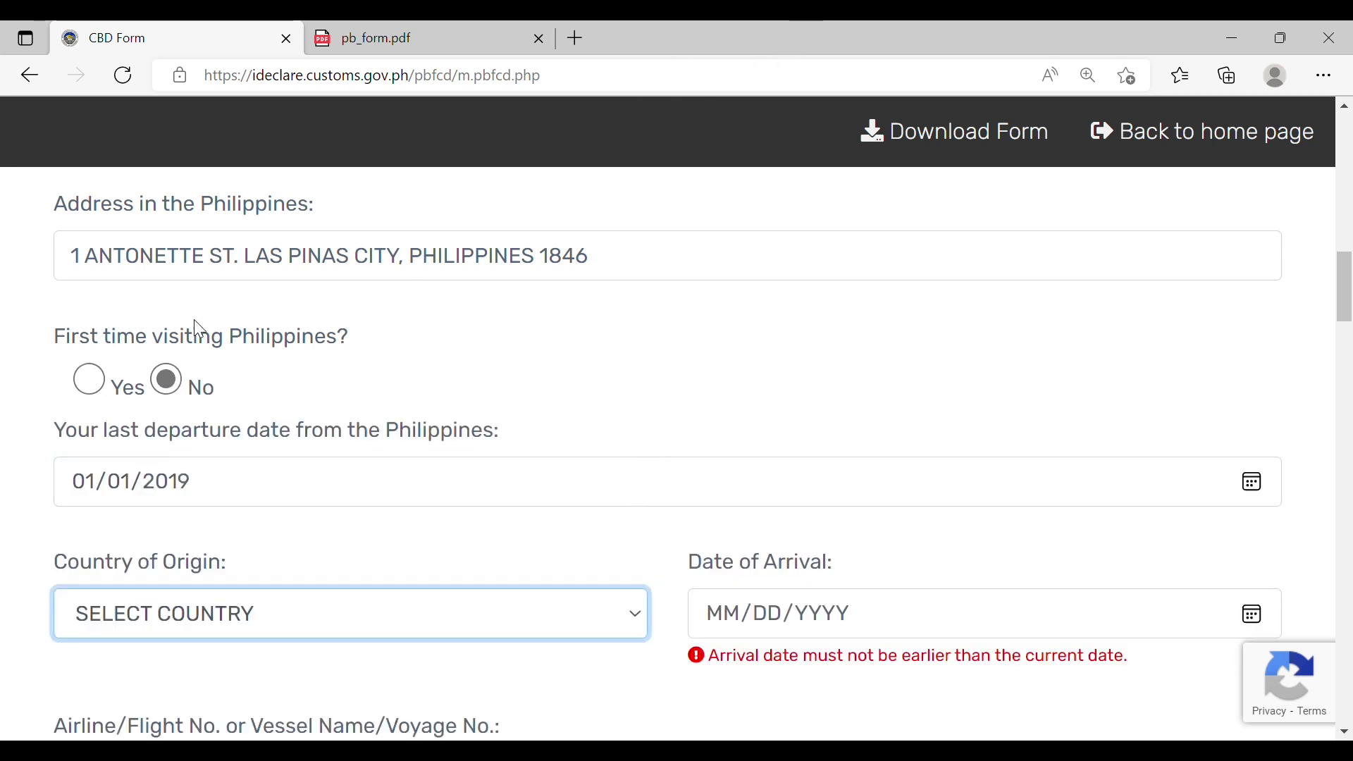
text(united states)
click(724, 617)
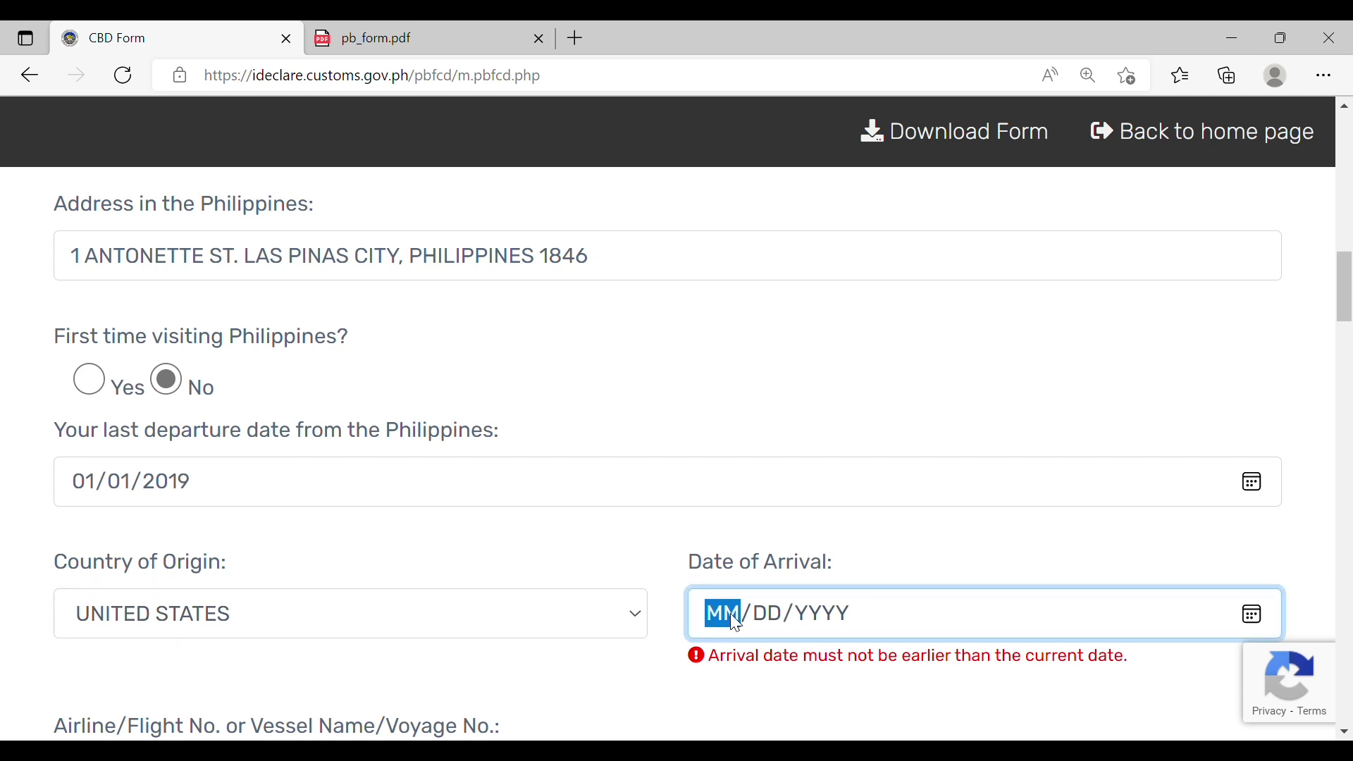
text(09/)
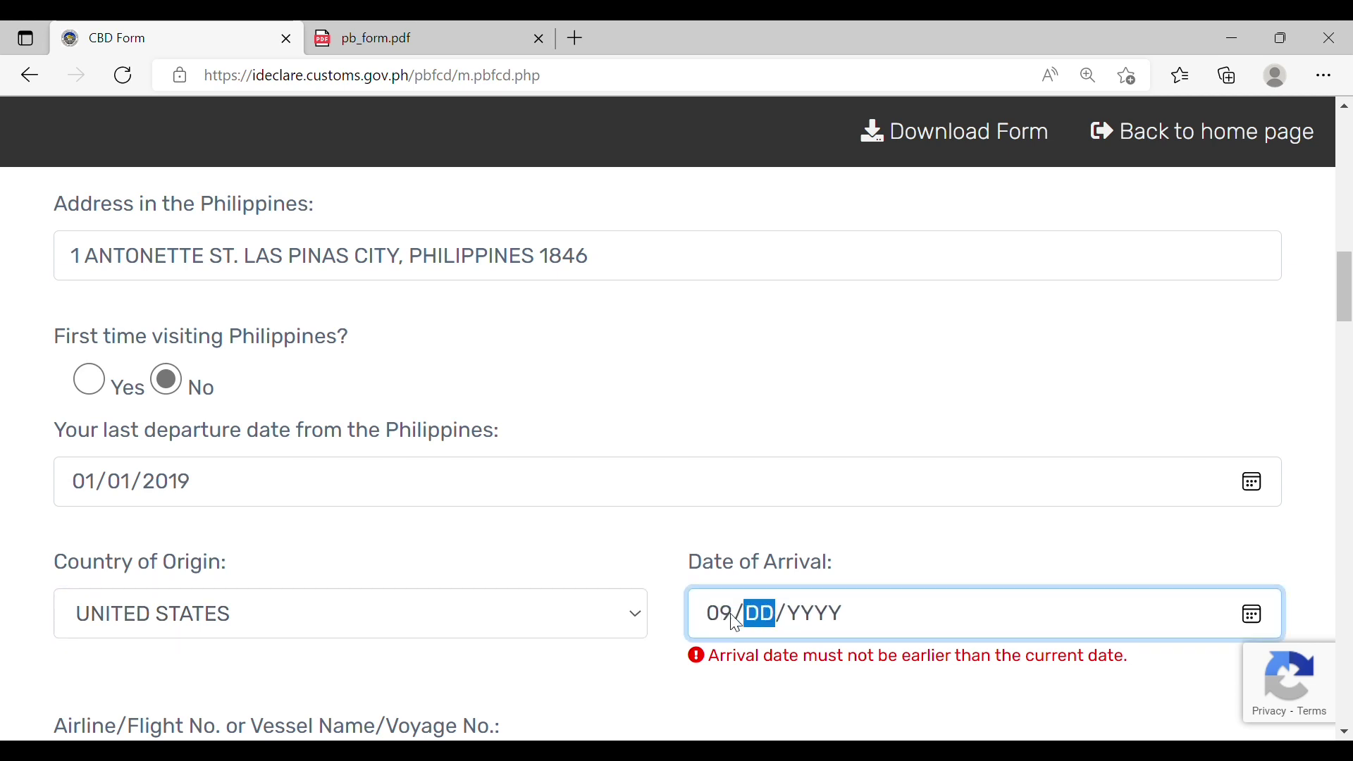
text(18/2022)
Step: Enter flight CX-39203, traveler type RESIDENT and purpose RETURNING FILIPINO
key(Tab)
text(9402)
key(BackSpace)
key(BackSpace)
key(BackSpace)
key(BackSpace)
text(CX-3)
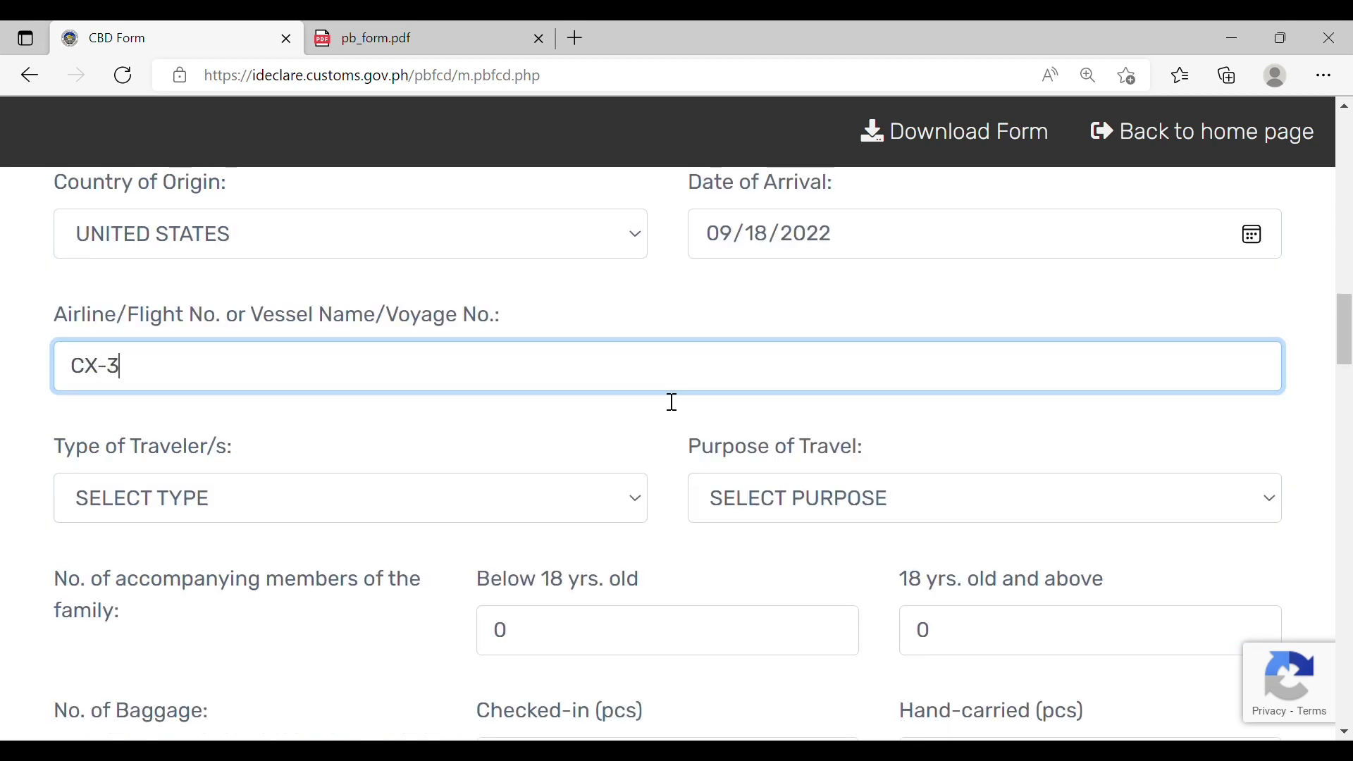
text(9203)
key(Tab)
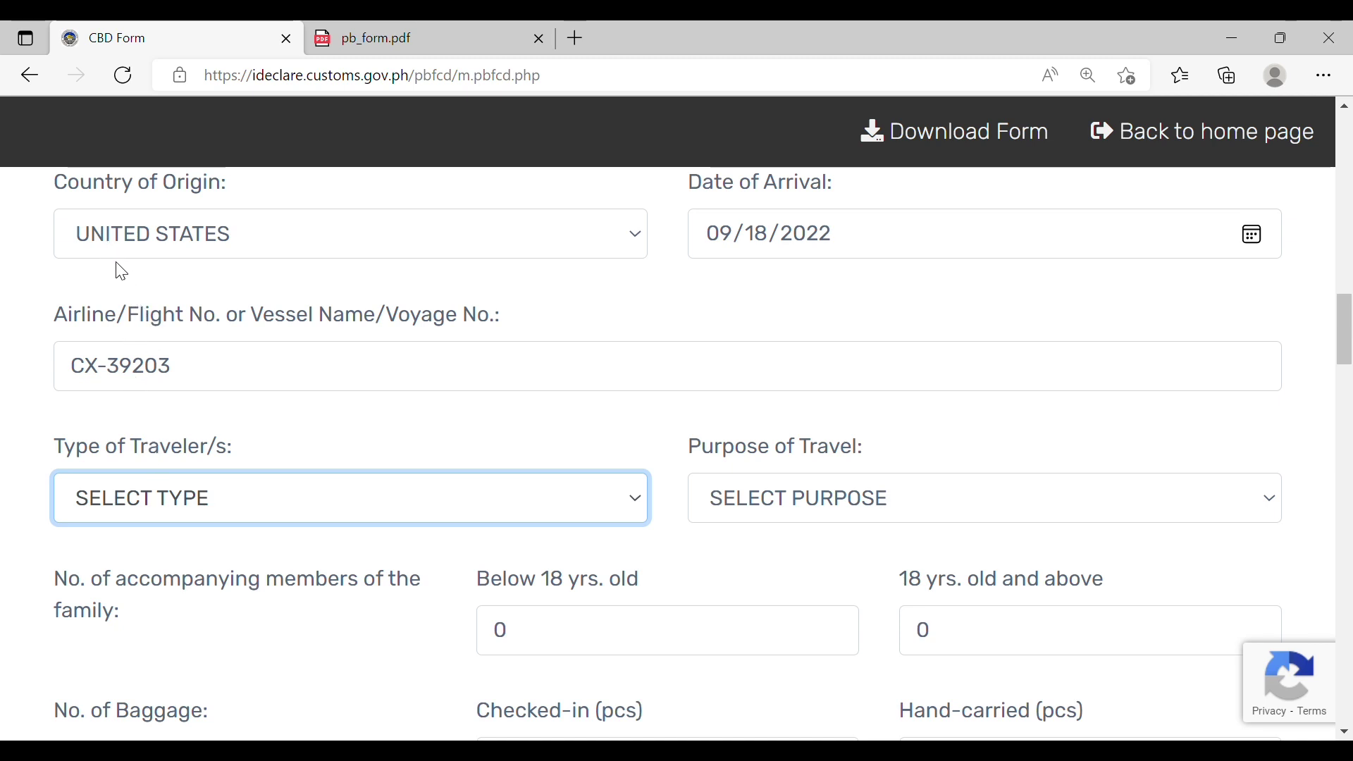
key(Down)
key(Tab)
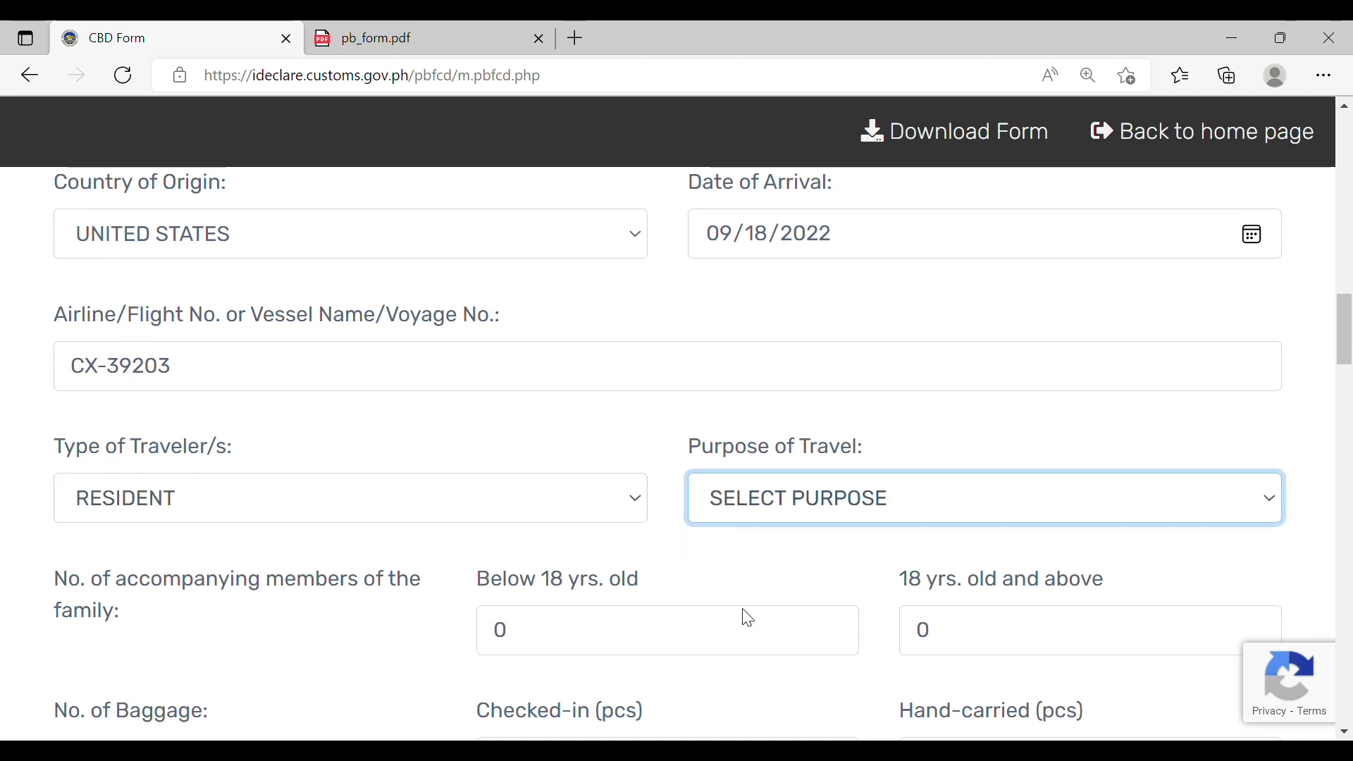
key(Down)
Step: Set family member companions and 2 checked-in plus 2 hand-carried baggage pieces
drag(1344, 327, 1346, 373)
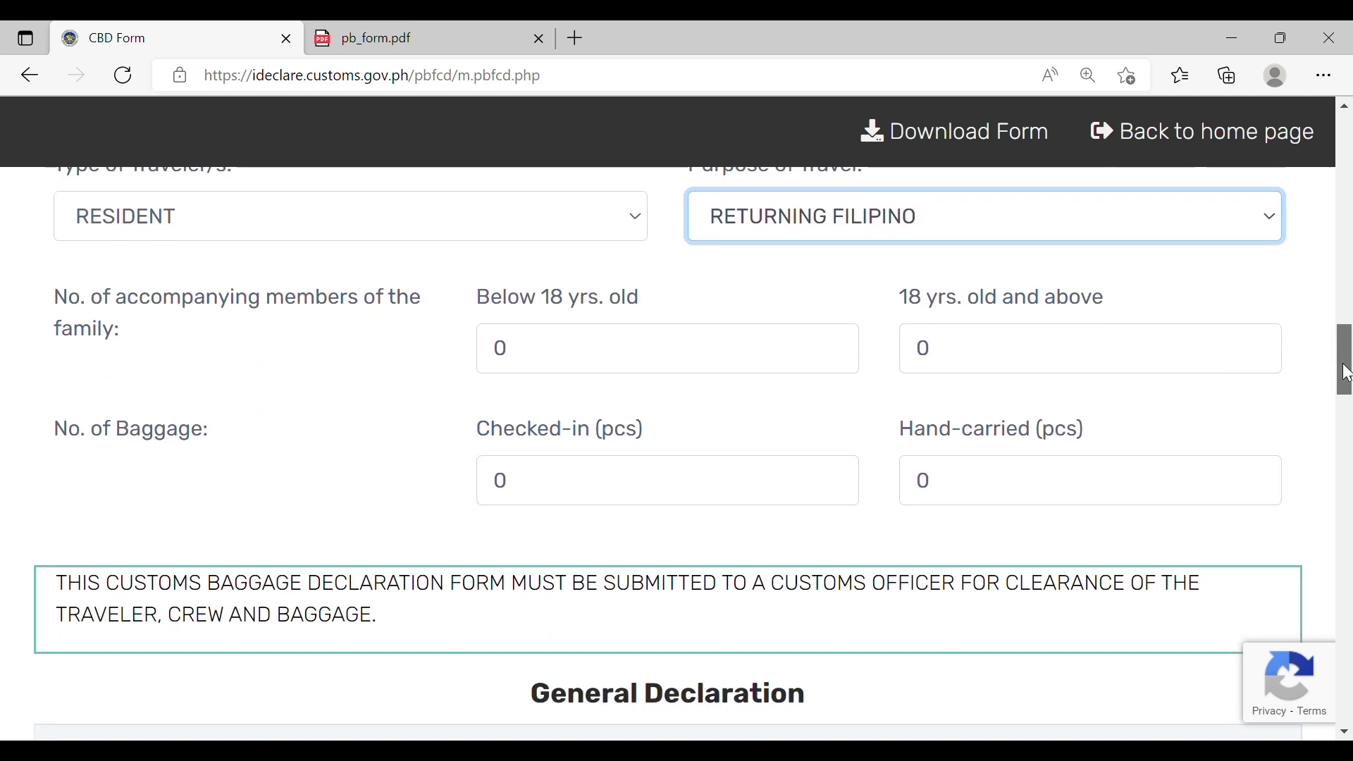
click(834, 344)
click(1004, 364)
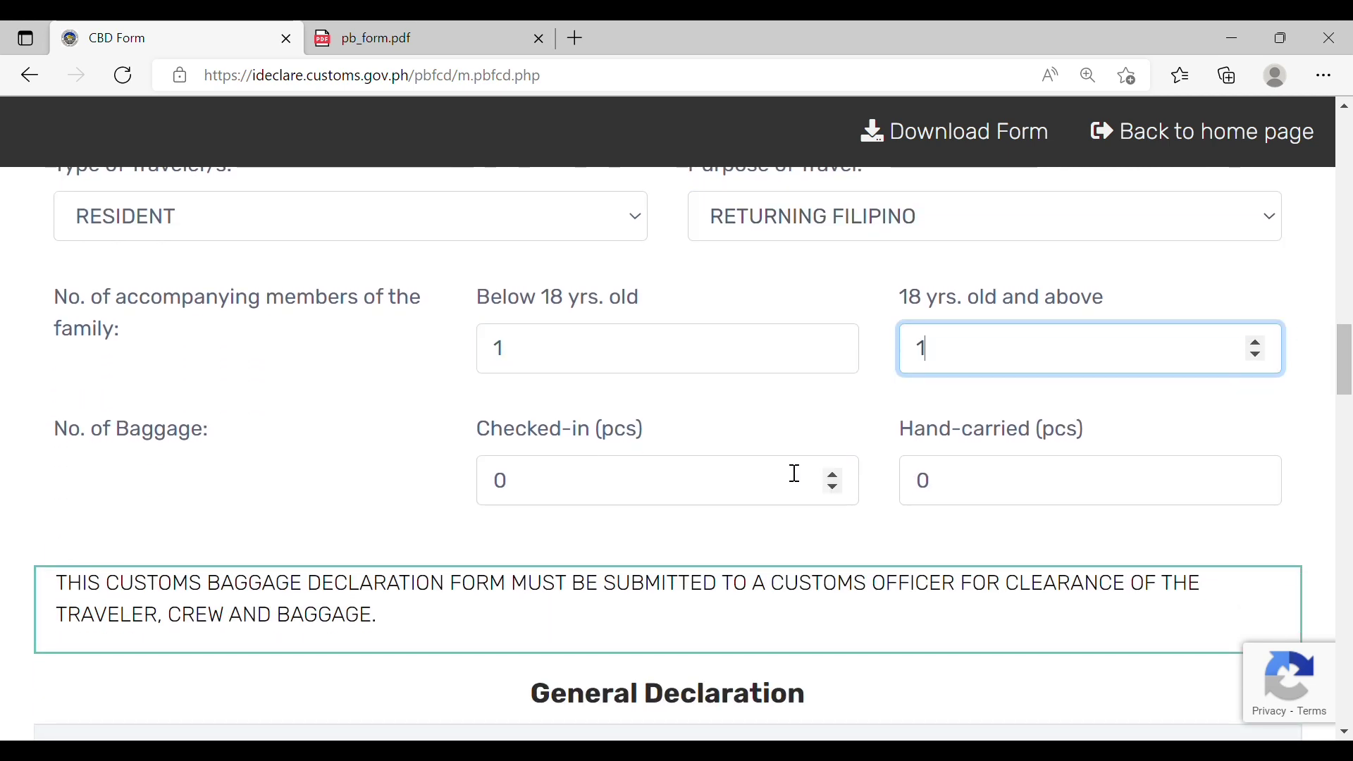
click(833, 474)
click(833, 473)
click(1131, 487)
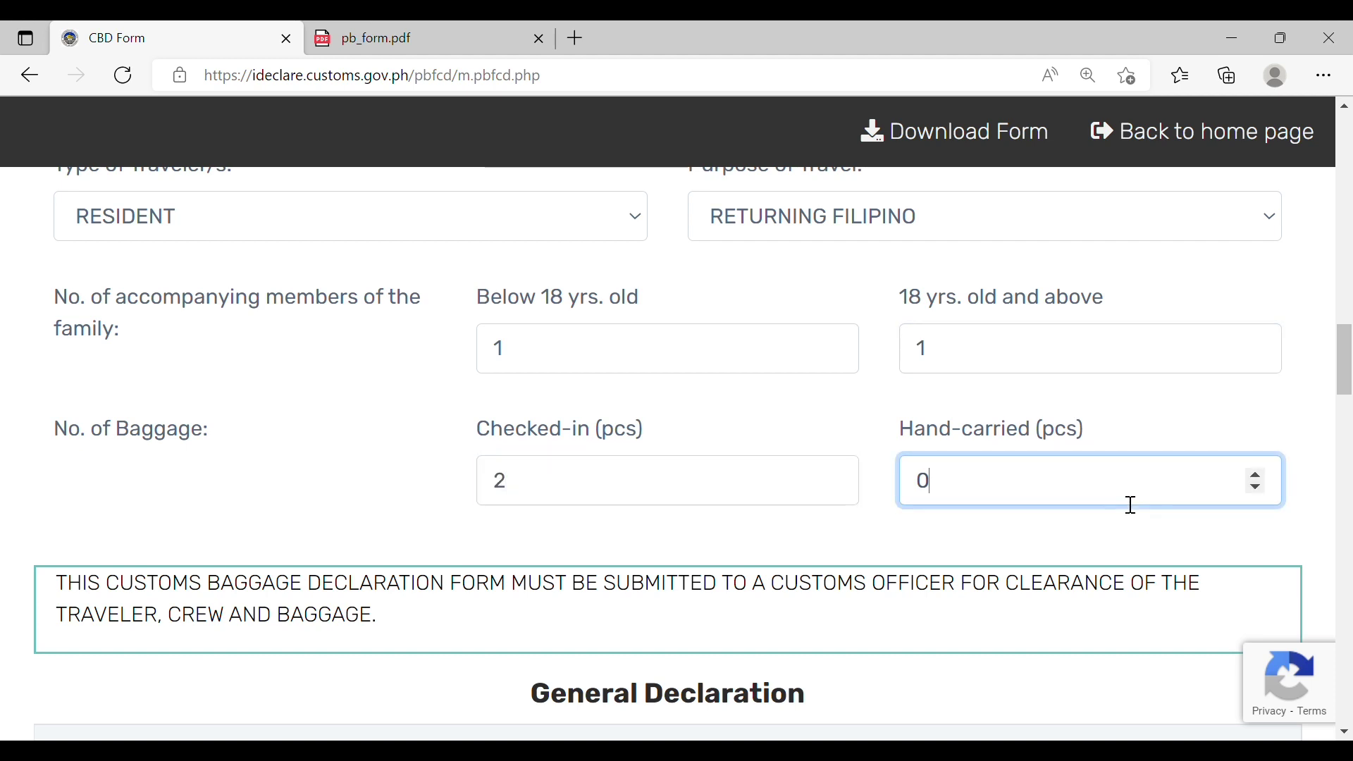
click(1254, 474)
click(1255, 474)
scroll(1329, 416, down, 5)
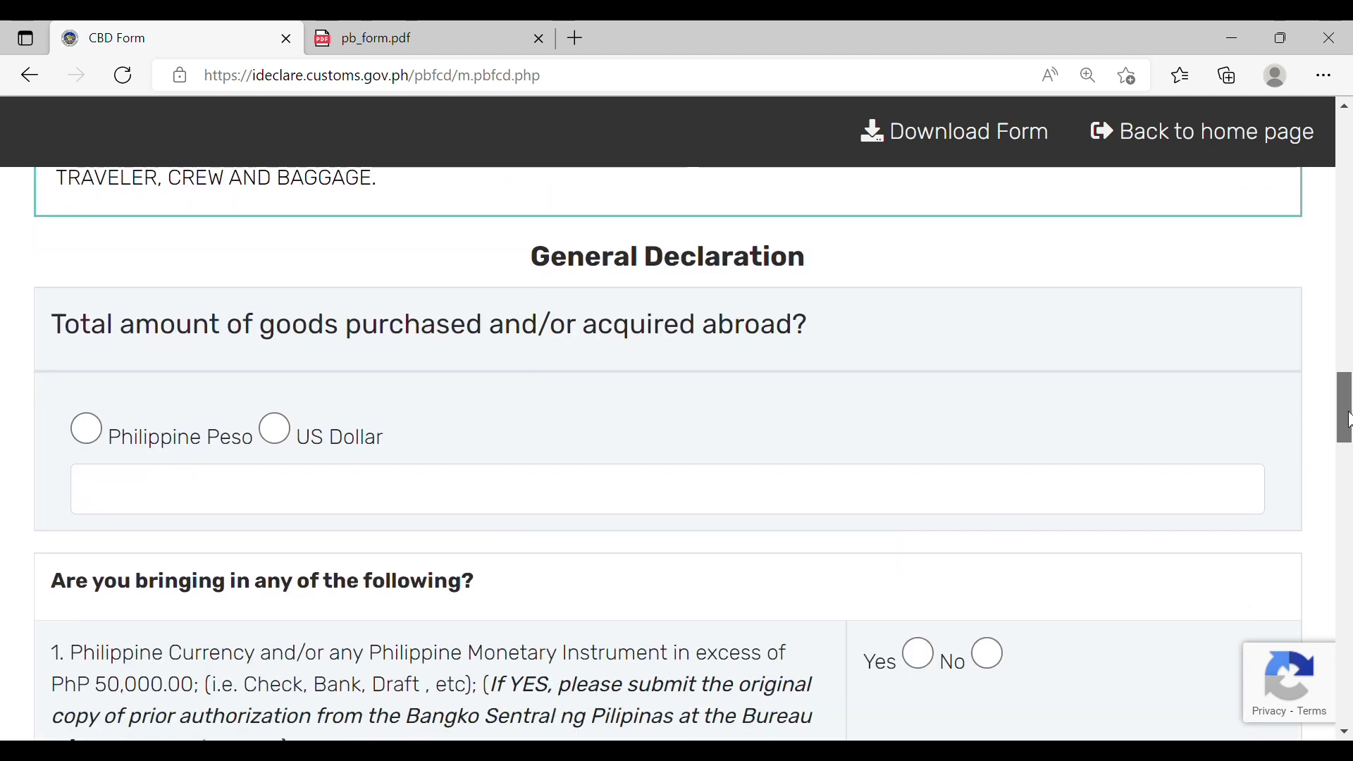
Step: Declare goods acquired abroad worth 5000 in Philippine Peso
click(86, 429)
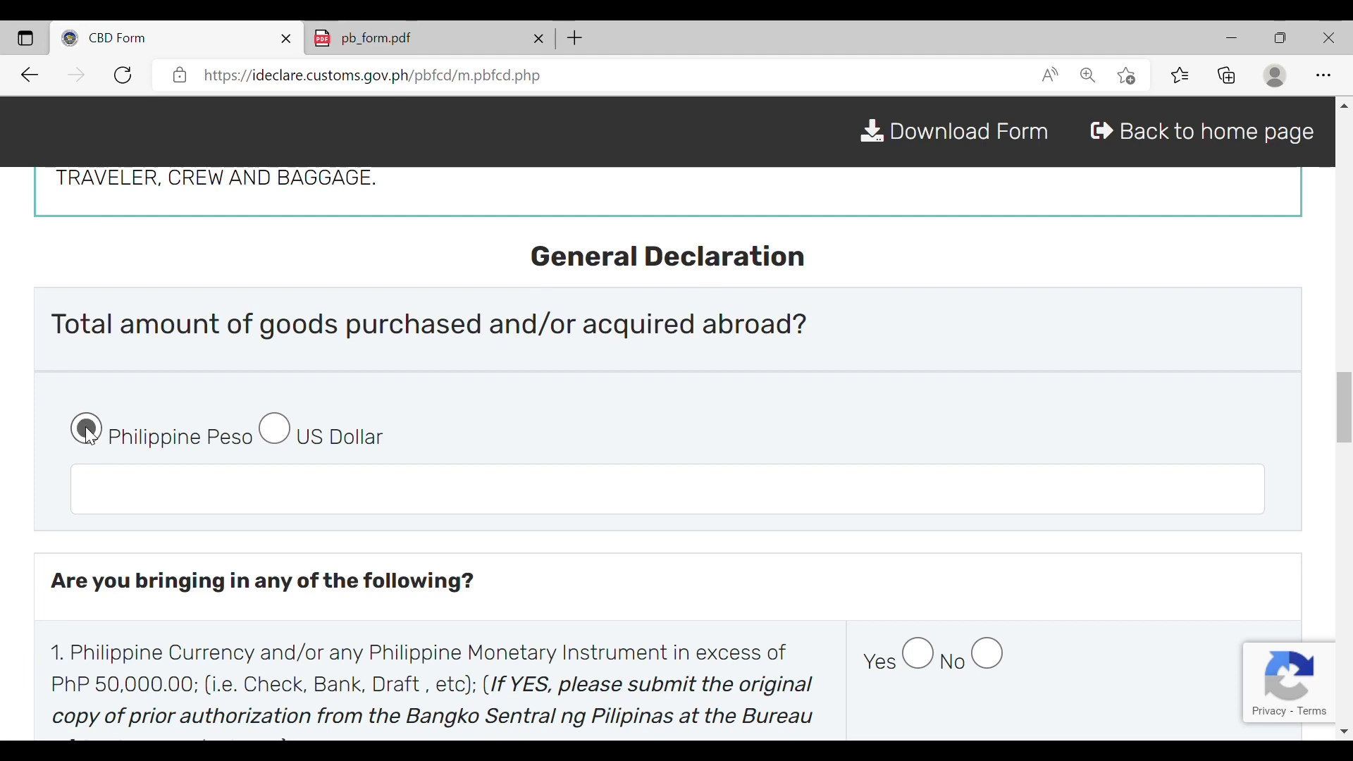
click(141, 501)
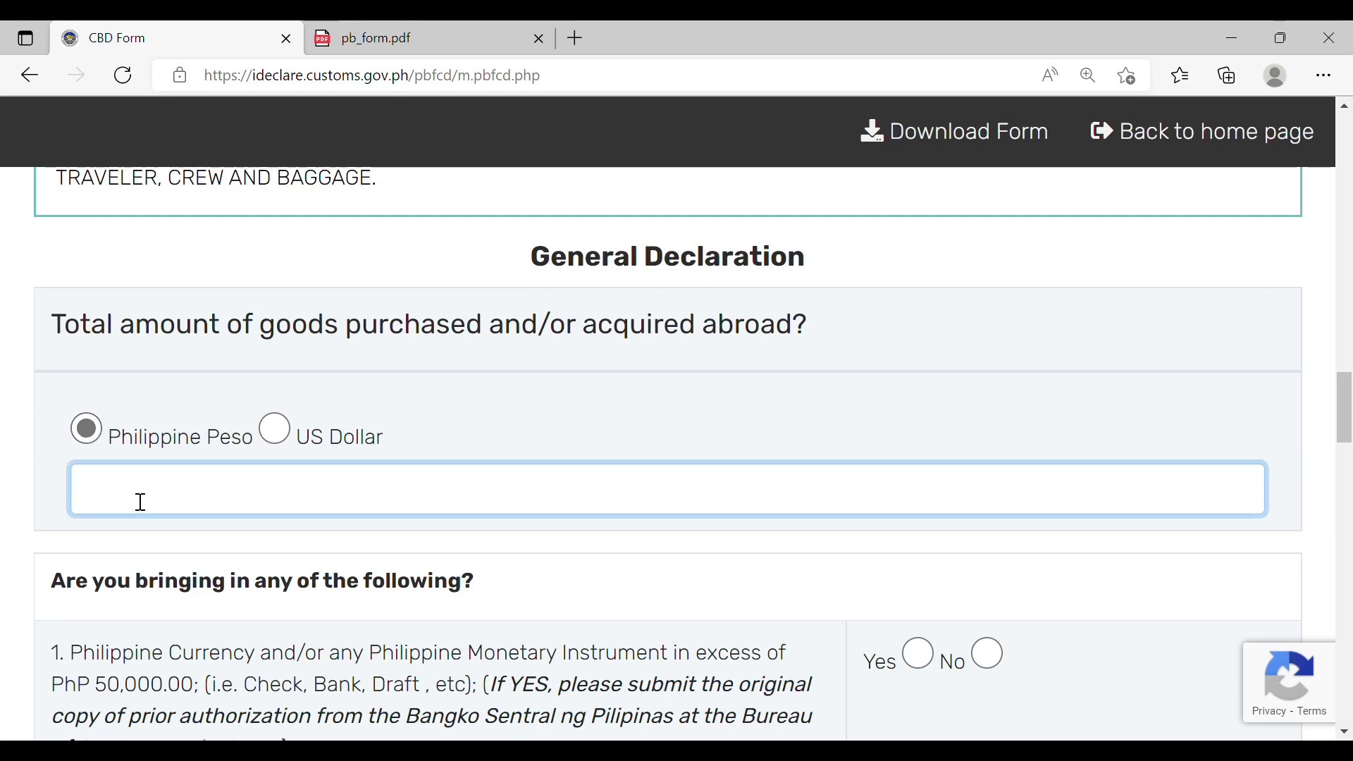
text(5000)
click(1260, 266)
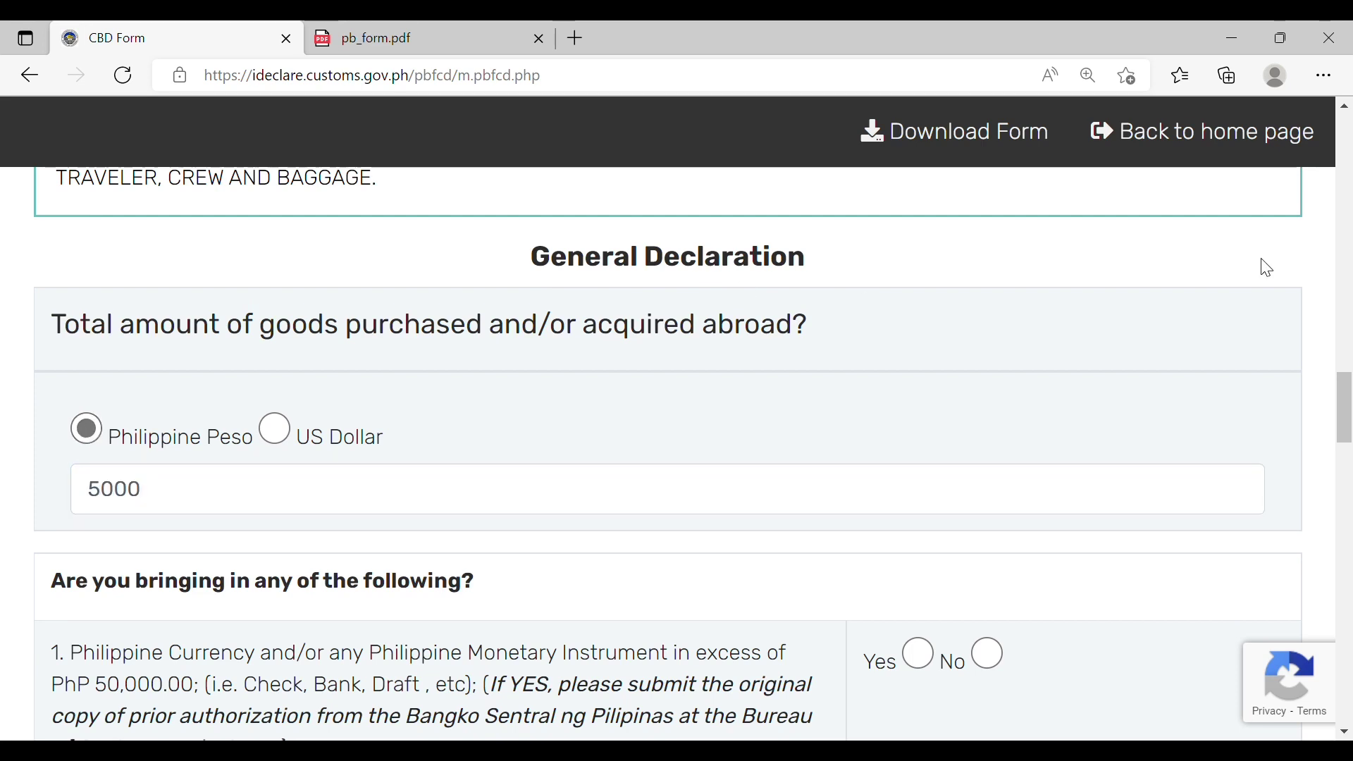
drag(1345, 388, 1348, 421)
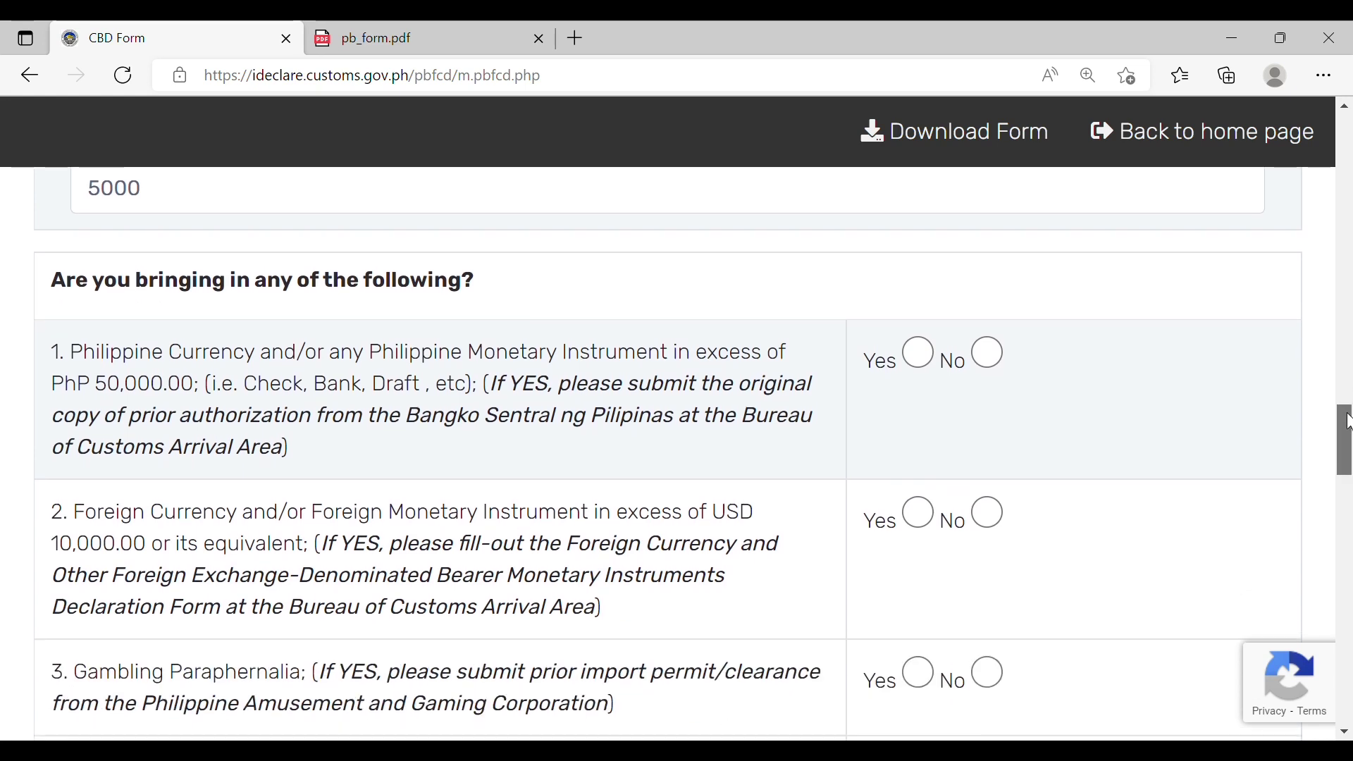
scroll(1048, 391, down, 1)
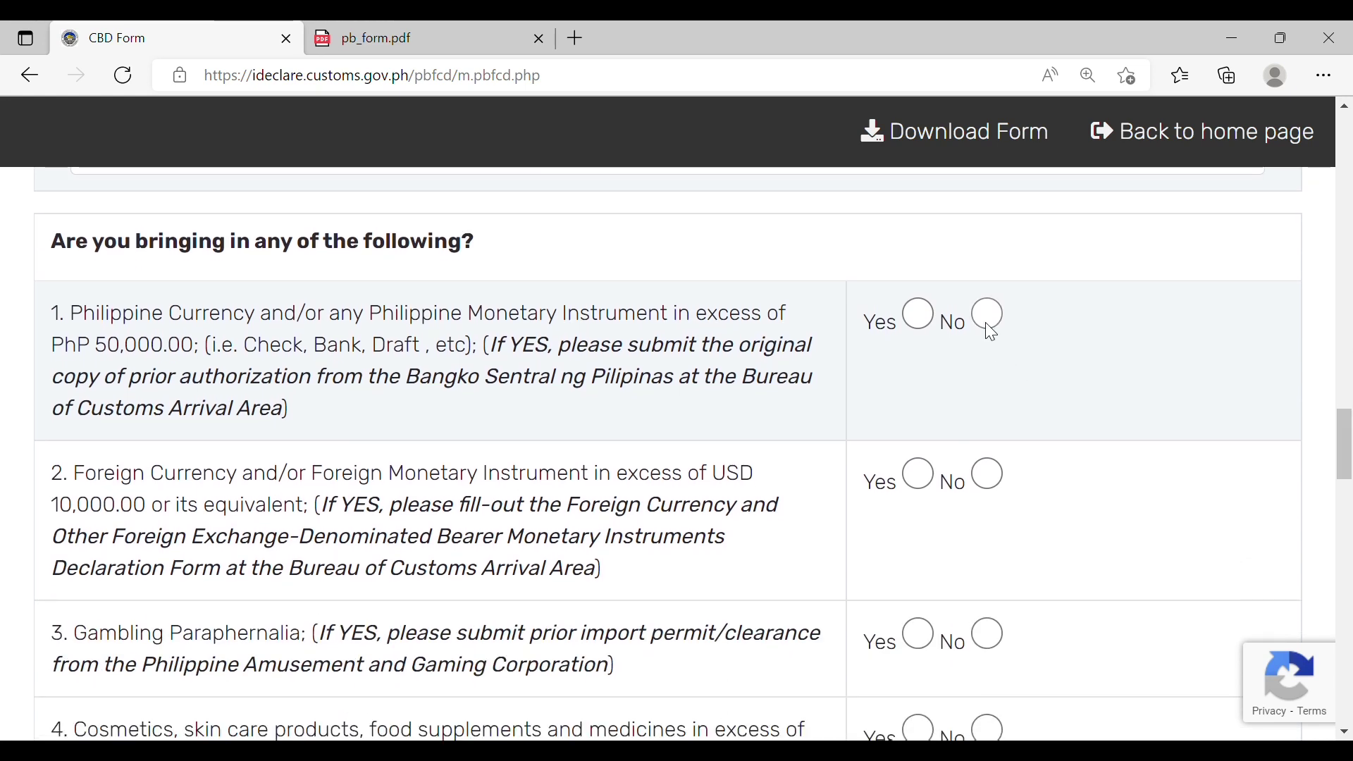
Step: Answer No to items 2–9, from foreign currency through mobile phones and gadgets
click(985, 474)
scroll(1163, 451, down, 3)
click(988, 430)
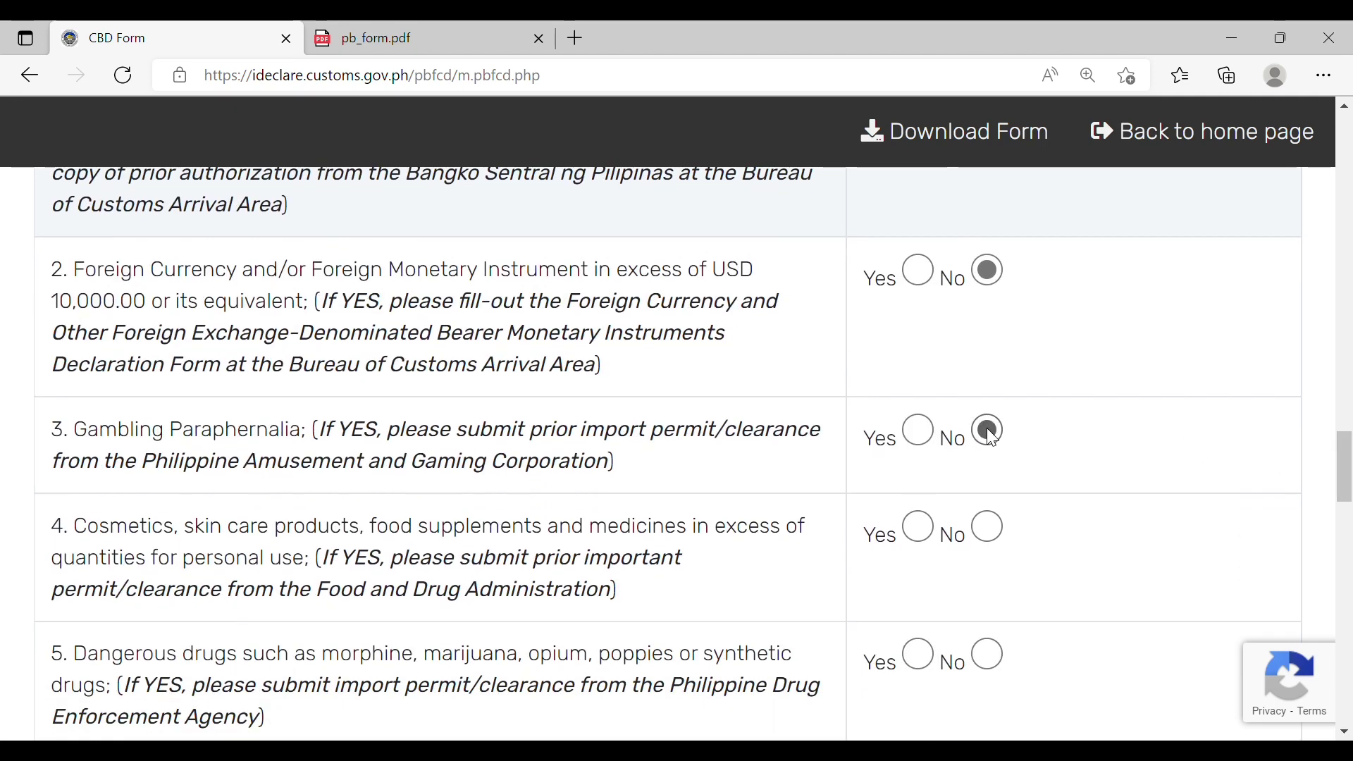
click(986, 528)
scroll(1344, 501, down, 3)
scroll(1345, 493, down, 1)
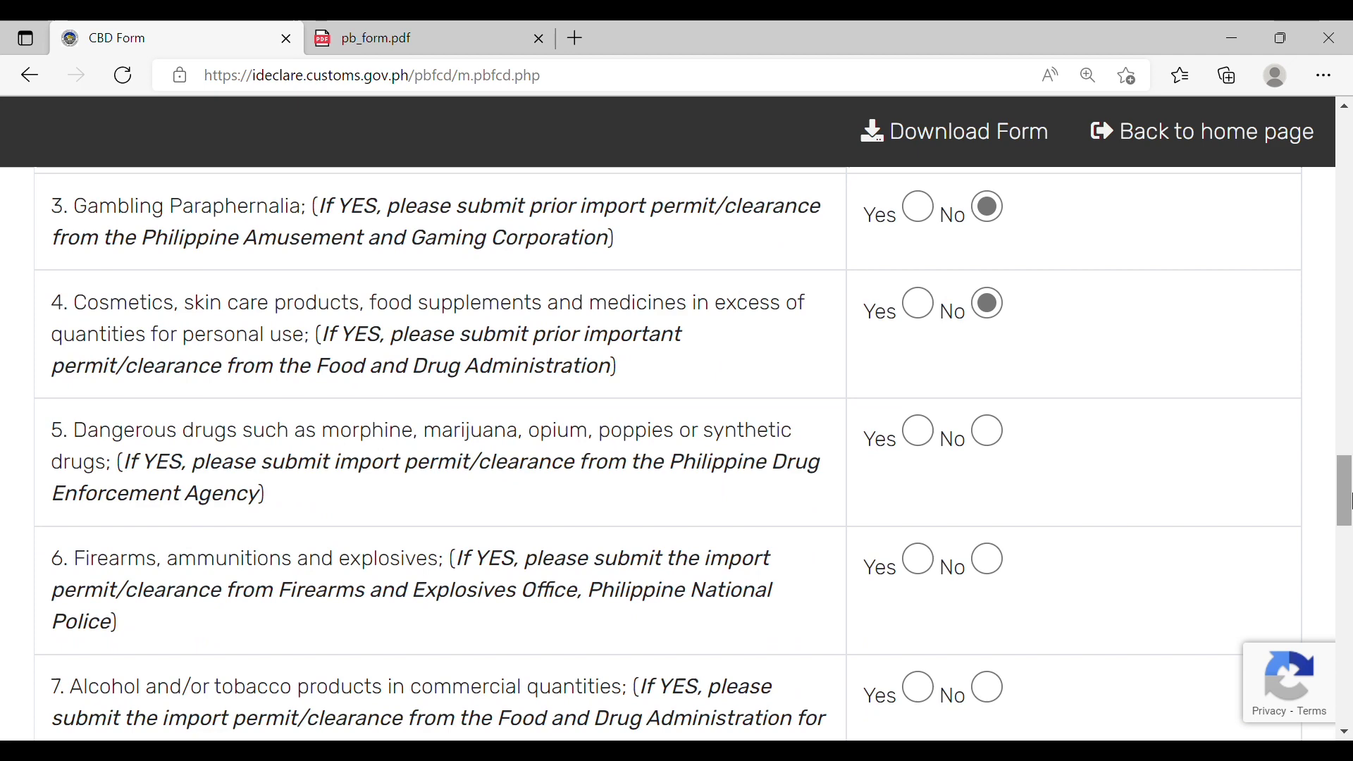
click(987, 431)
click(987, 559)
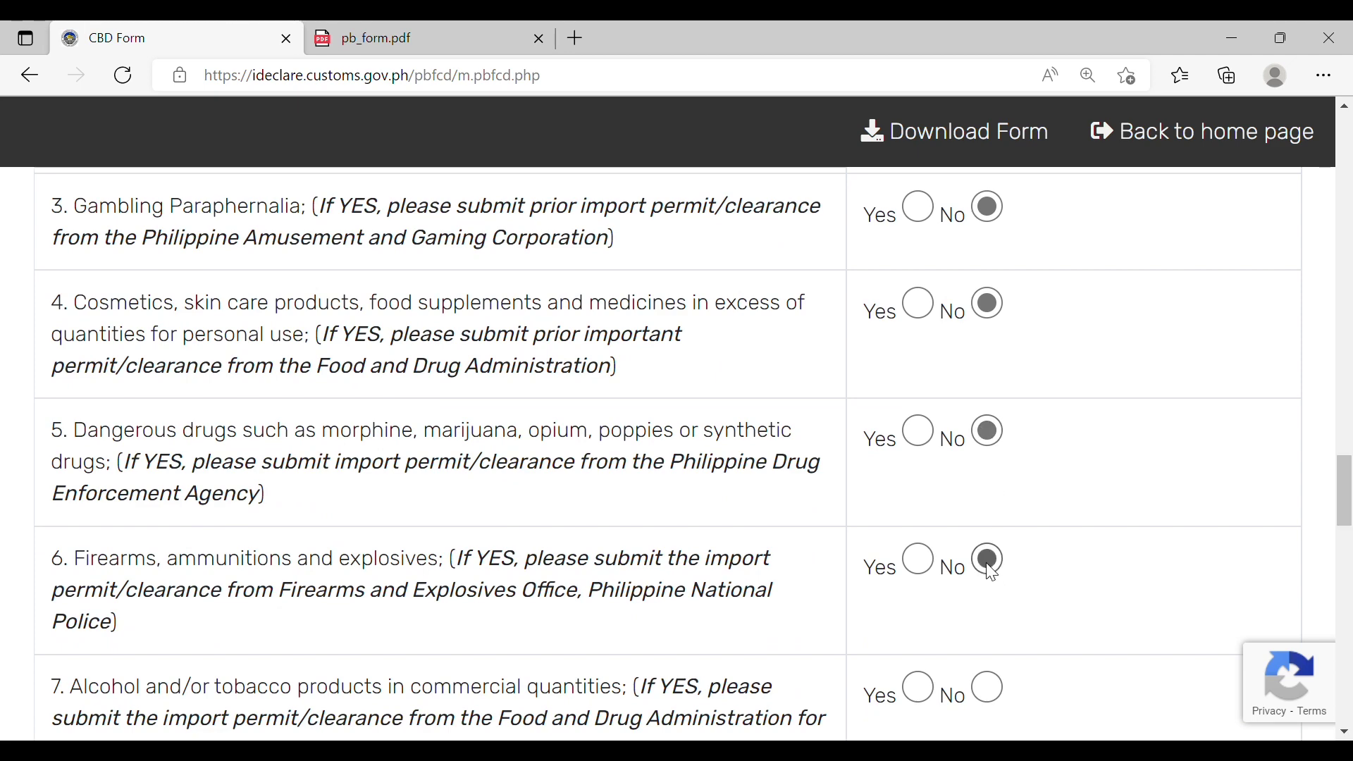
click(987, 688)
scroll(1346, 518, down, 2)
scroll(1346, 518, down, 6)
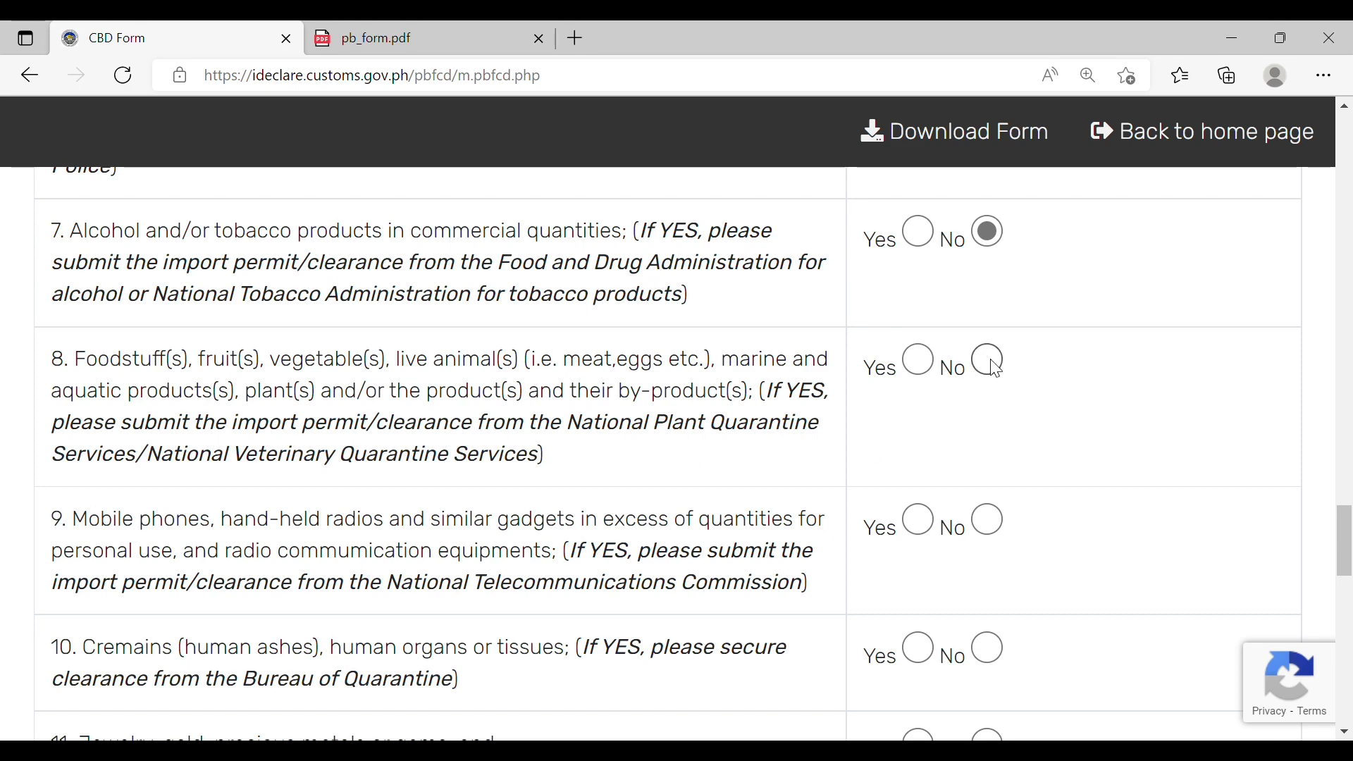
click(988, 359)
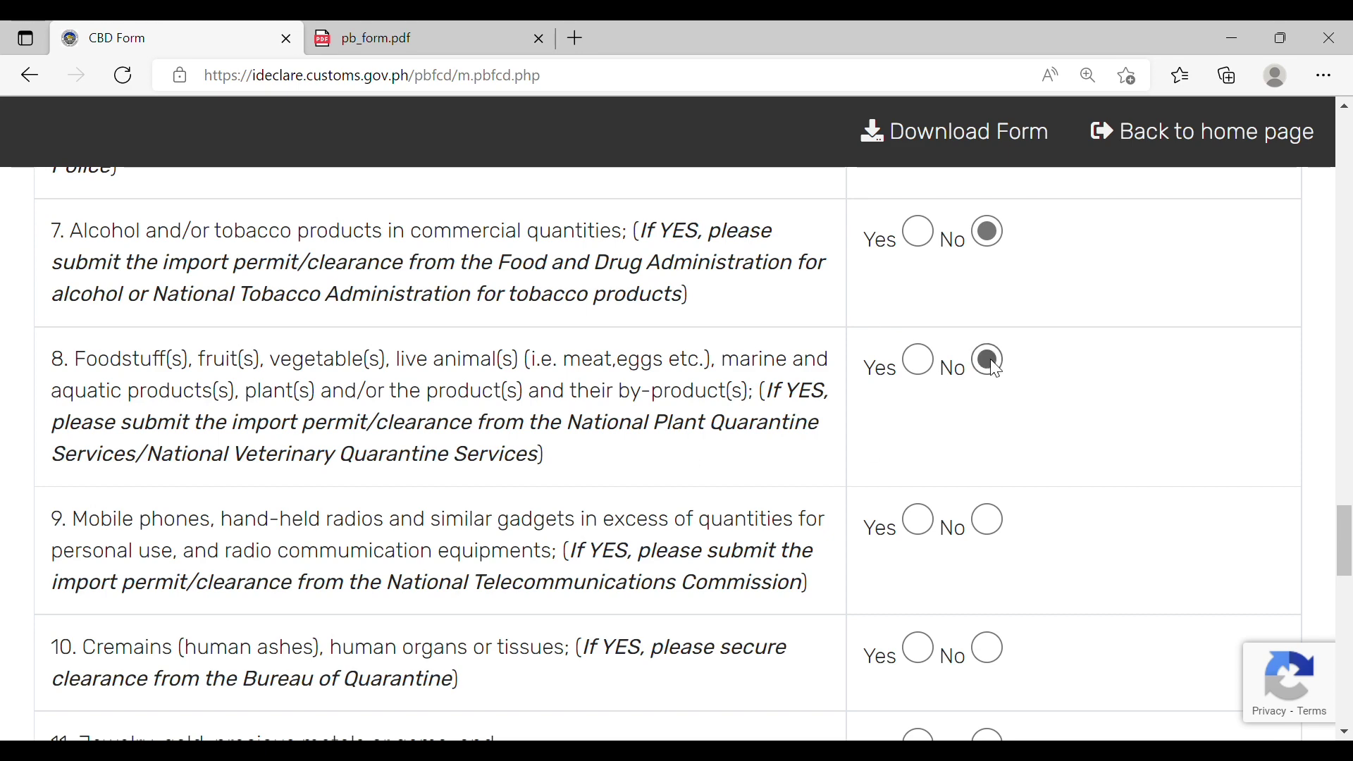
click(989, 521)
Step: Answer Yes to cremains and human remains and to jewelry and precious metals
scroll(1156, 518, down, 4)
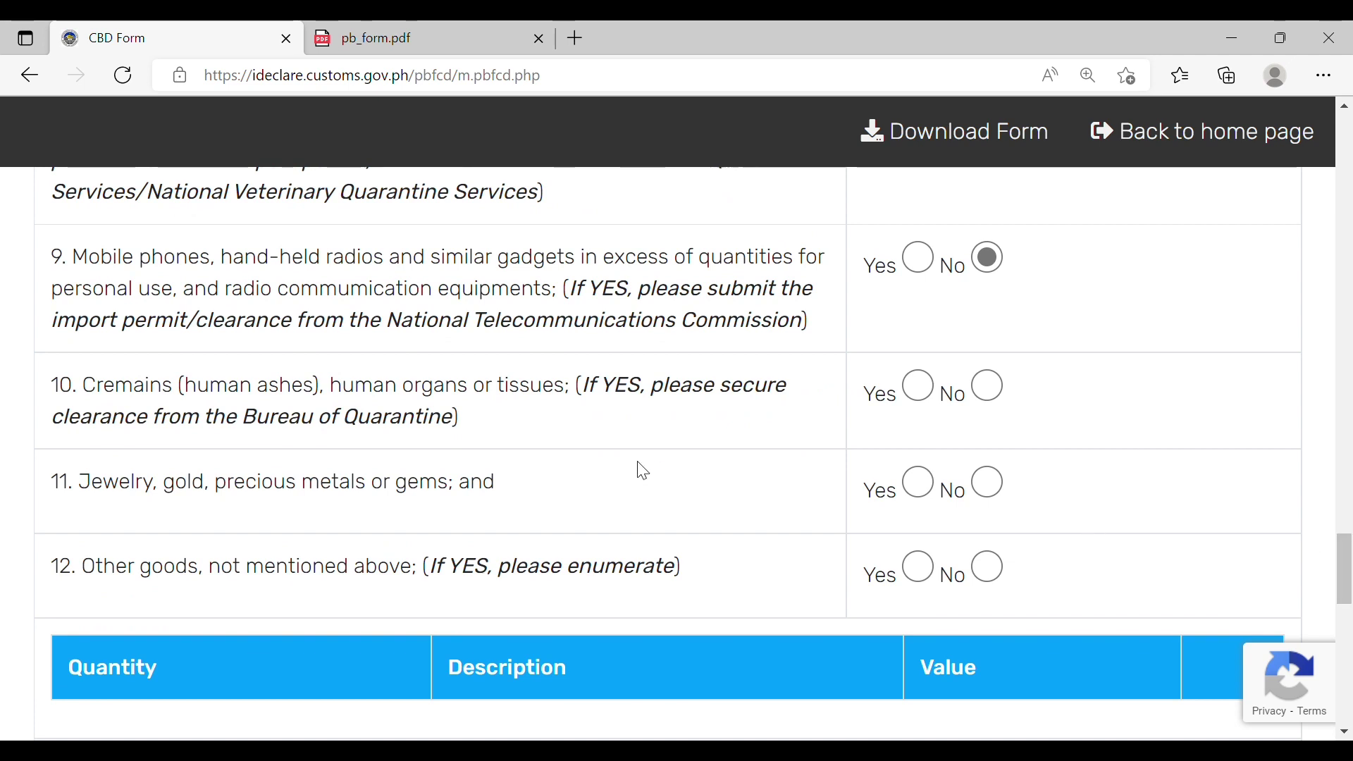
drag(600, 391, 719, 420)
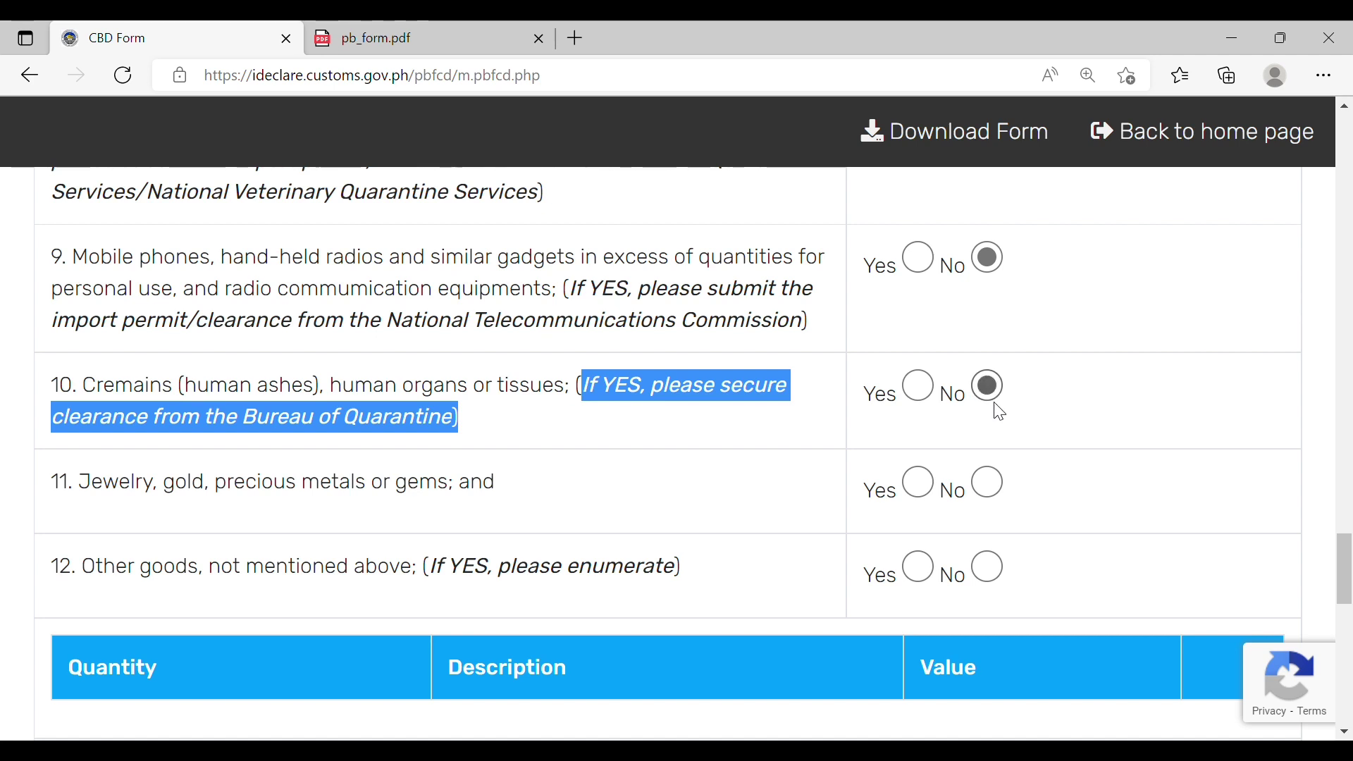
click(720, 498)
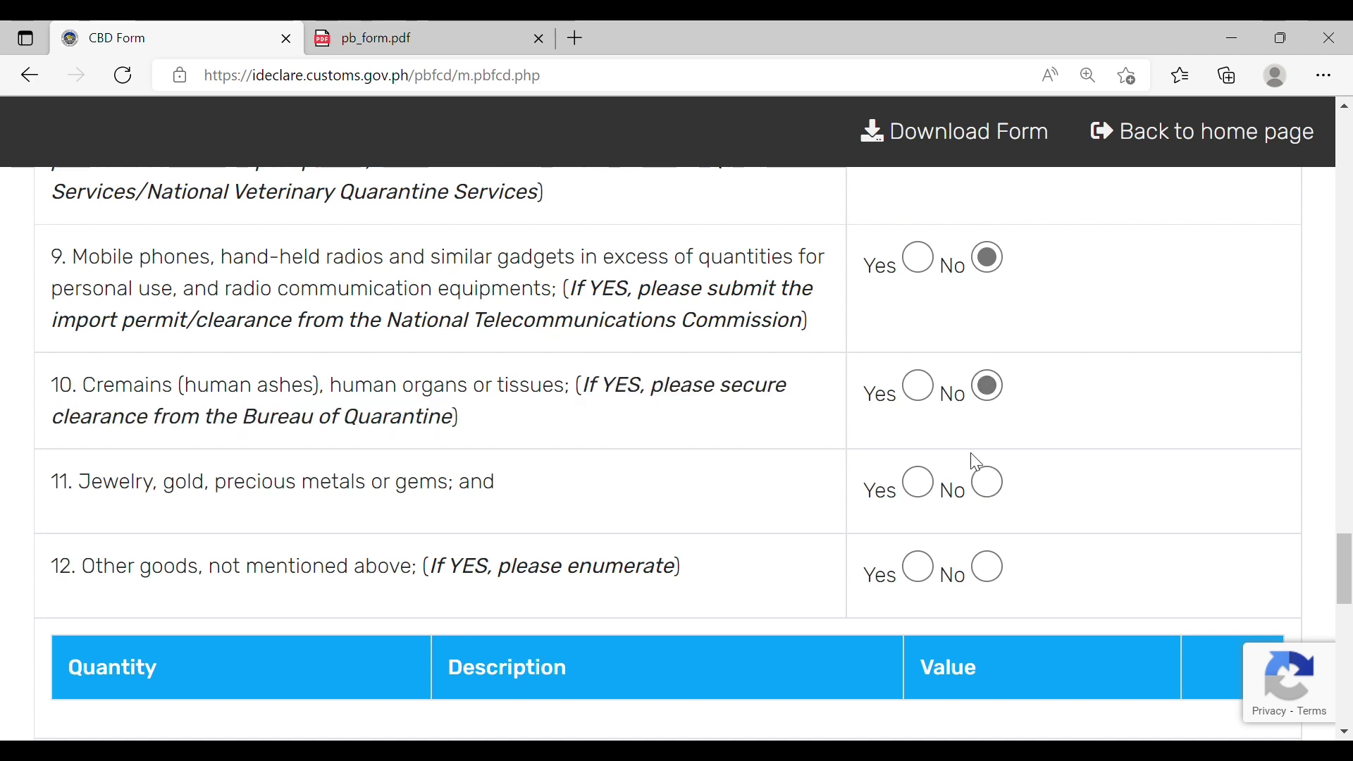
click(920, 483)
scroll(1348, 549, down, 1)
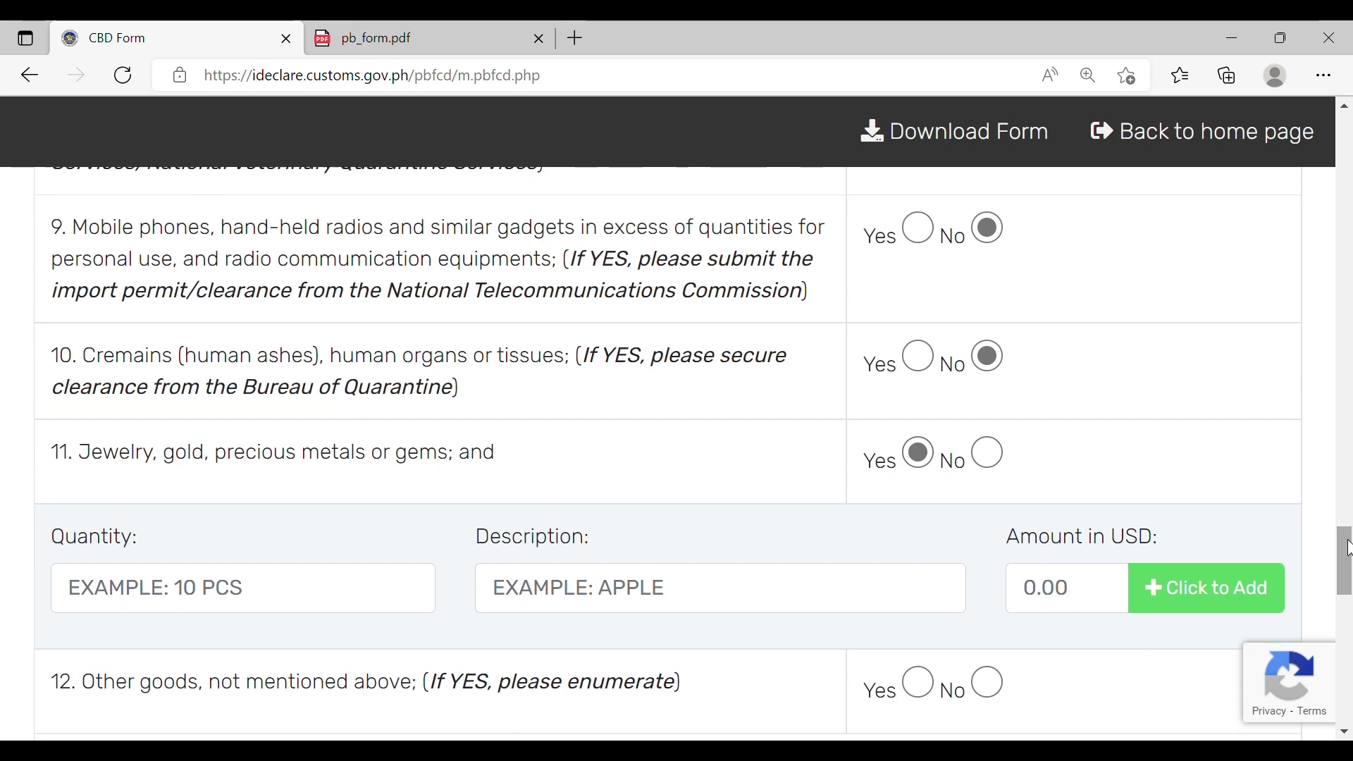
click(921, 356)
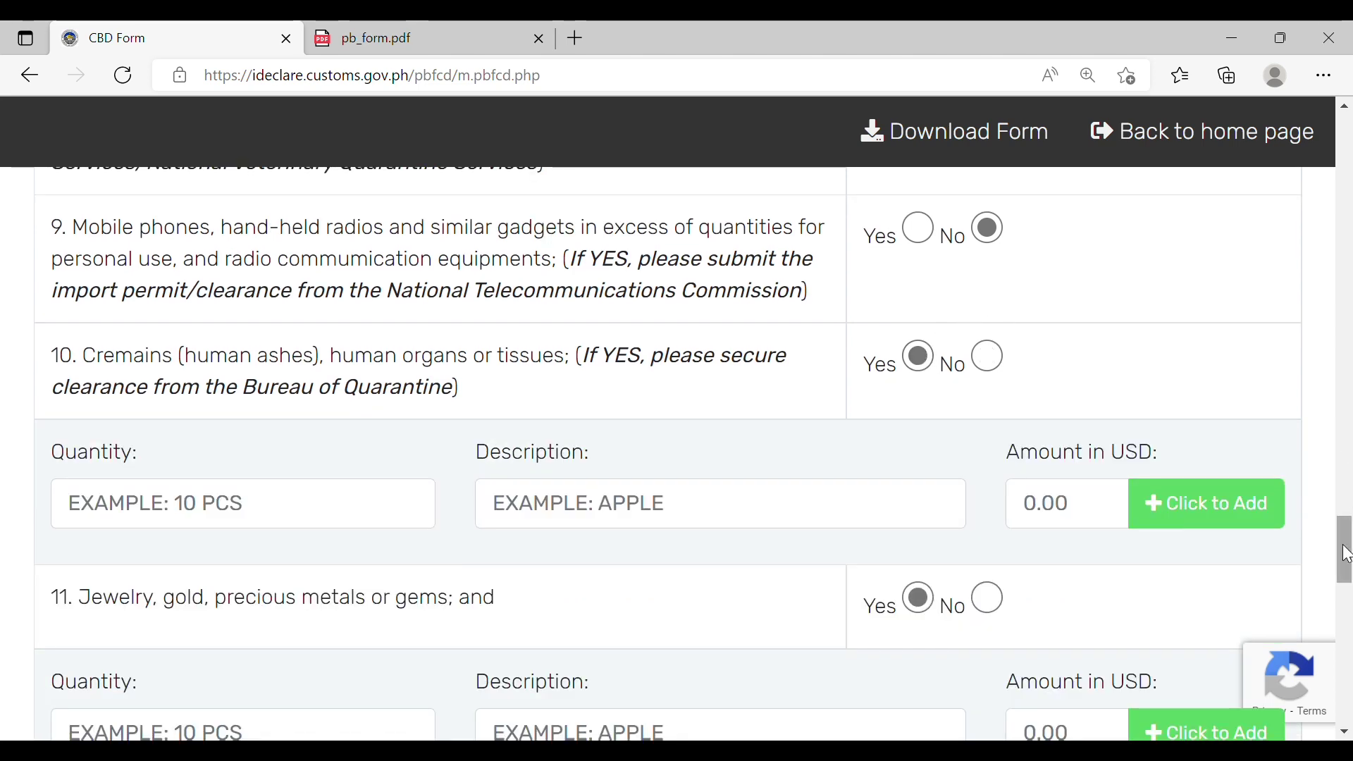
drag(1346, 538, 1347, 655)
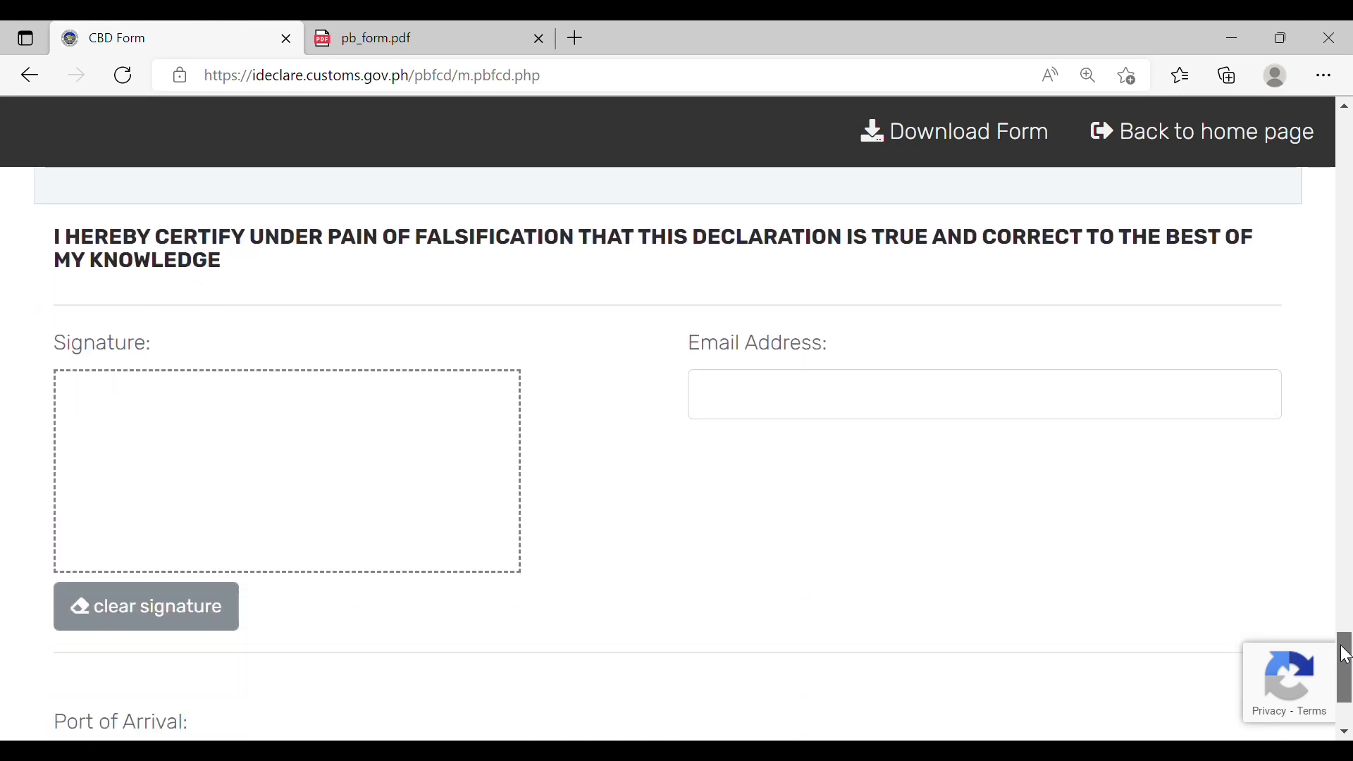
Step: Draw a signature in the Signature box and enter the traveler's e-mail address
click(281, 513)
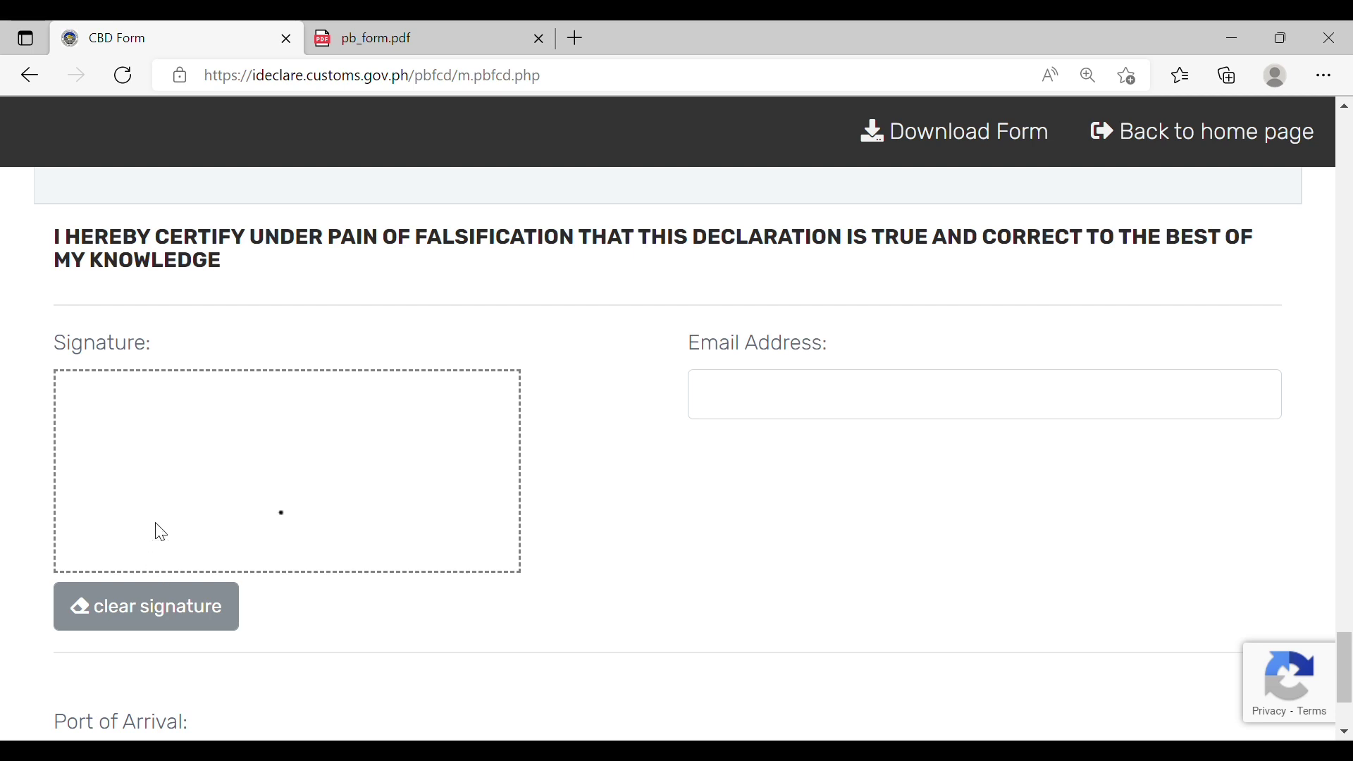
mouse_move(176, 464)
mouse_down()
mouse_move(136, 441)
mouse_move(202, 480)
mouse_move(183, 438)
mouse_move(227, 462)
mouse_up()
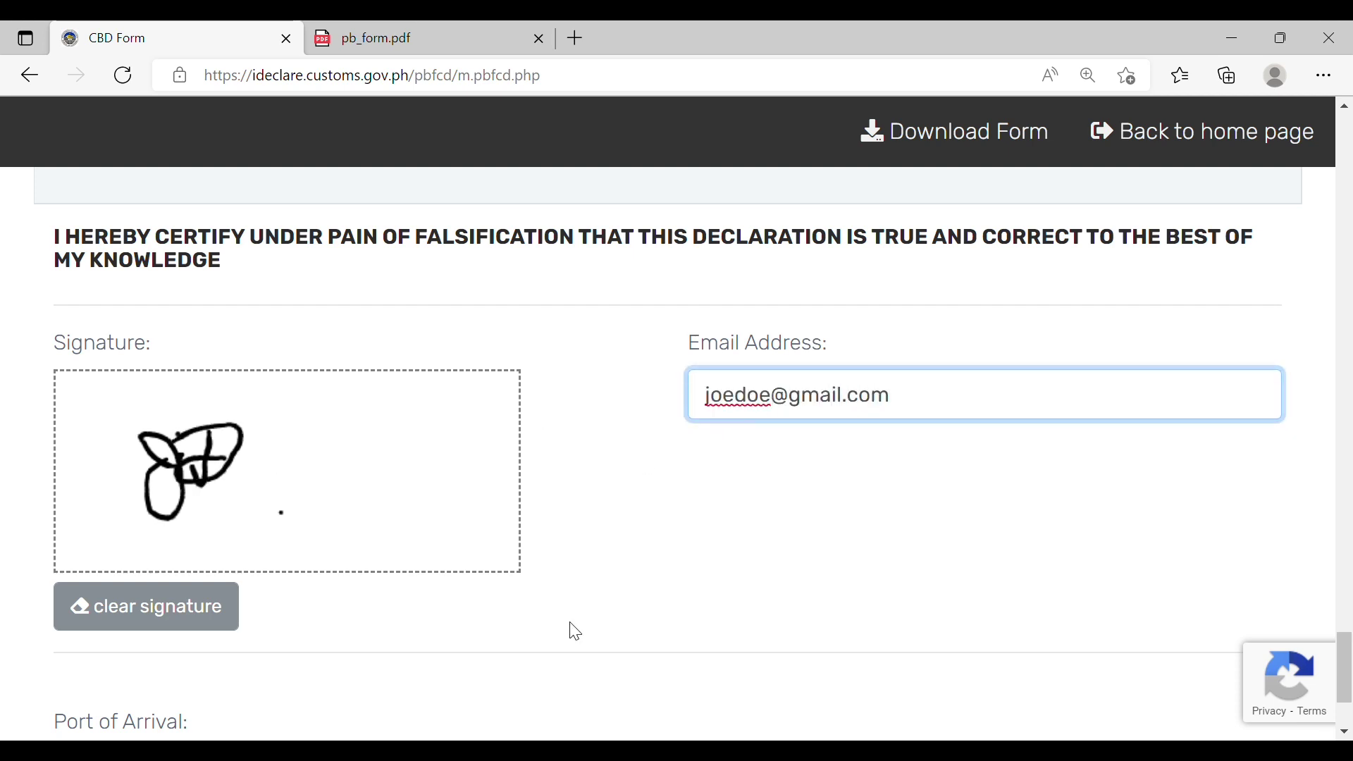
drag(1346, 666, 1349, 687)
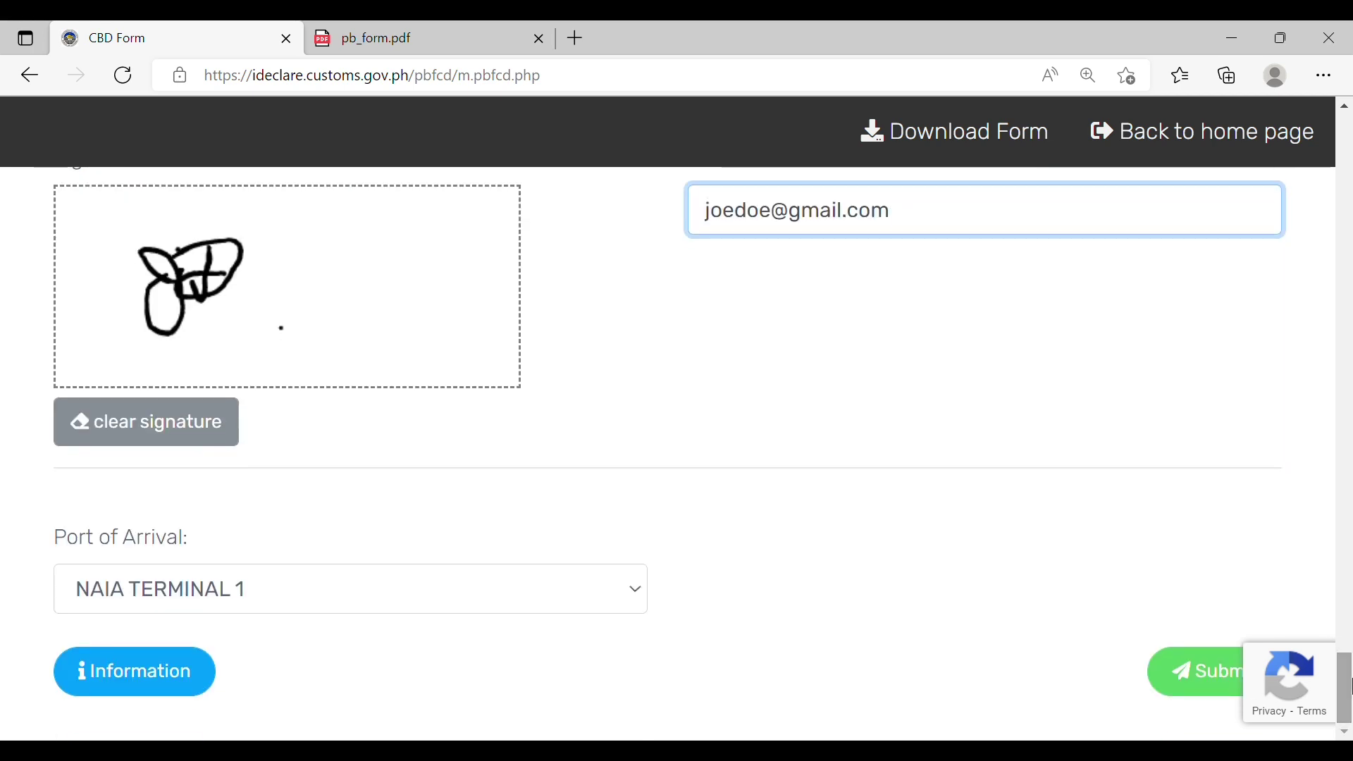
mouse_move(1157, 709)
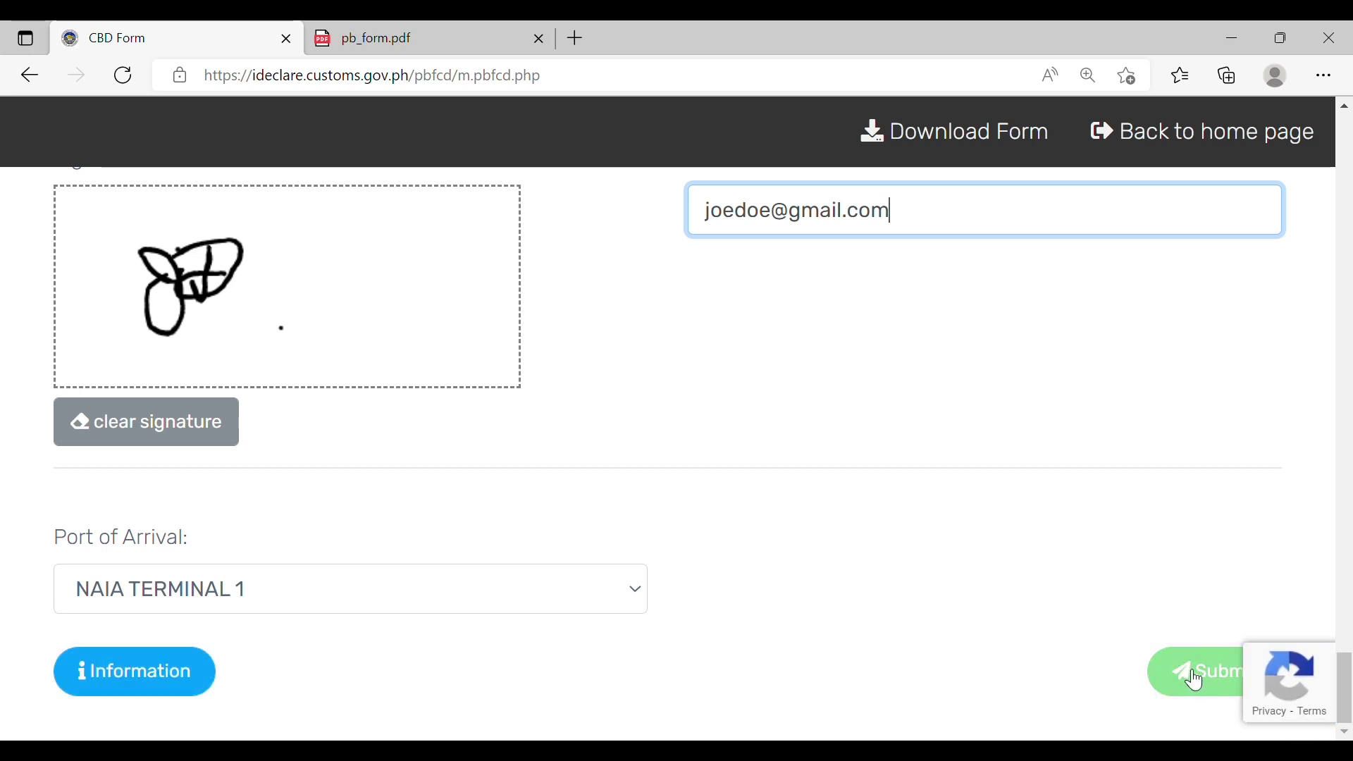
Step: Submit the declaration and zoom out to view the Application Submitted confirmation
click(1196, 682)
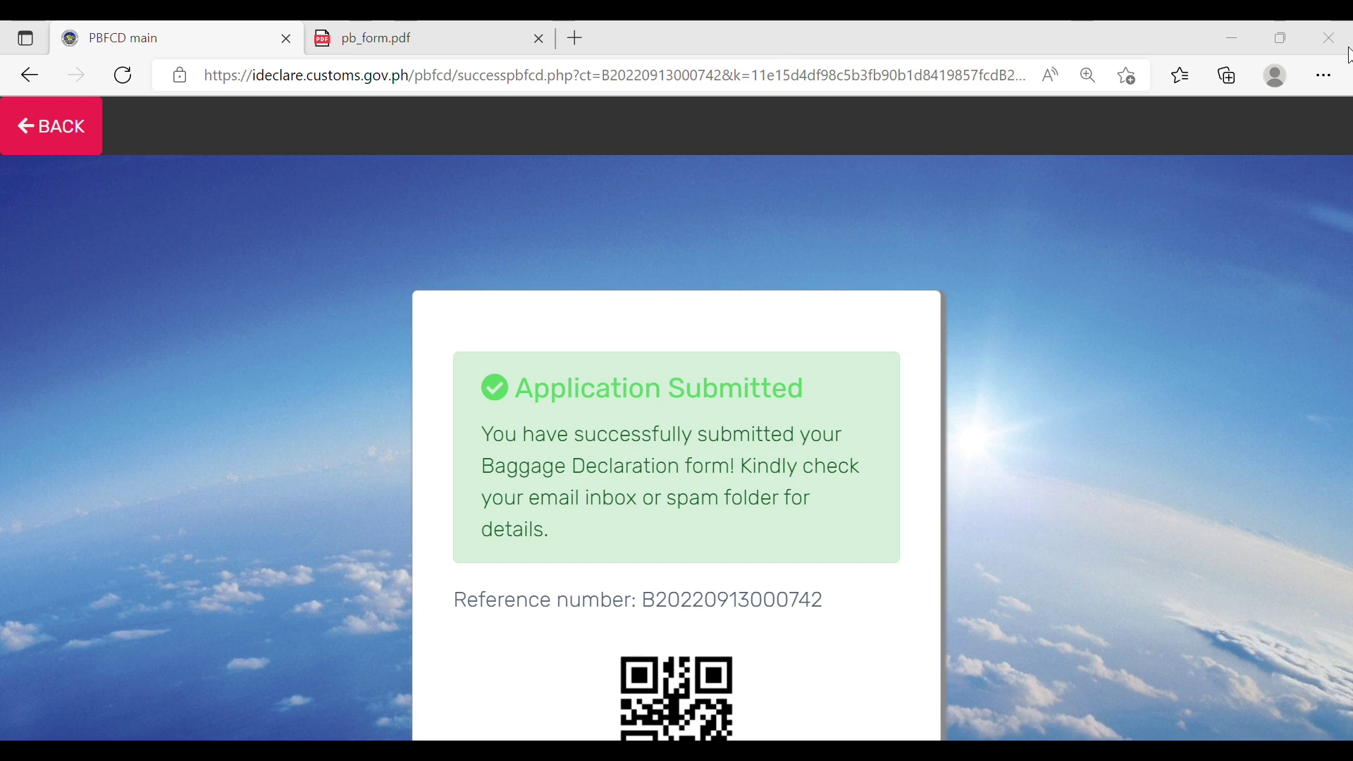
key(ctrl+minus)
key(ctrl+minus)
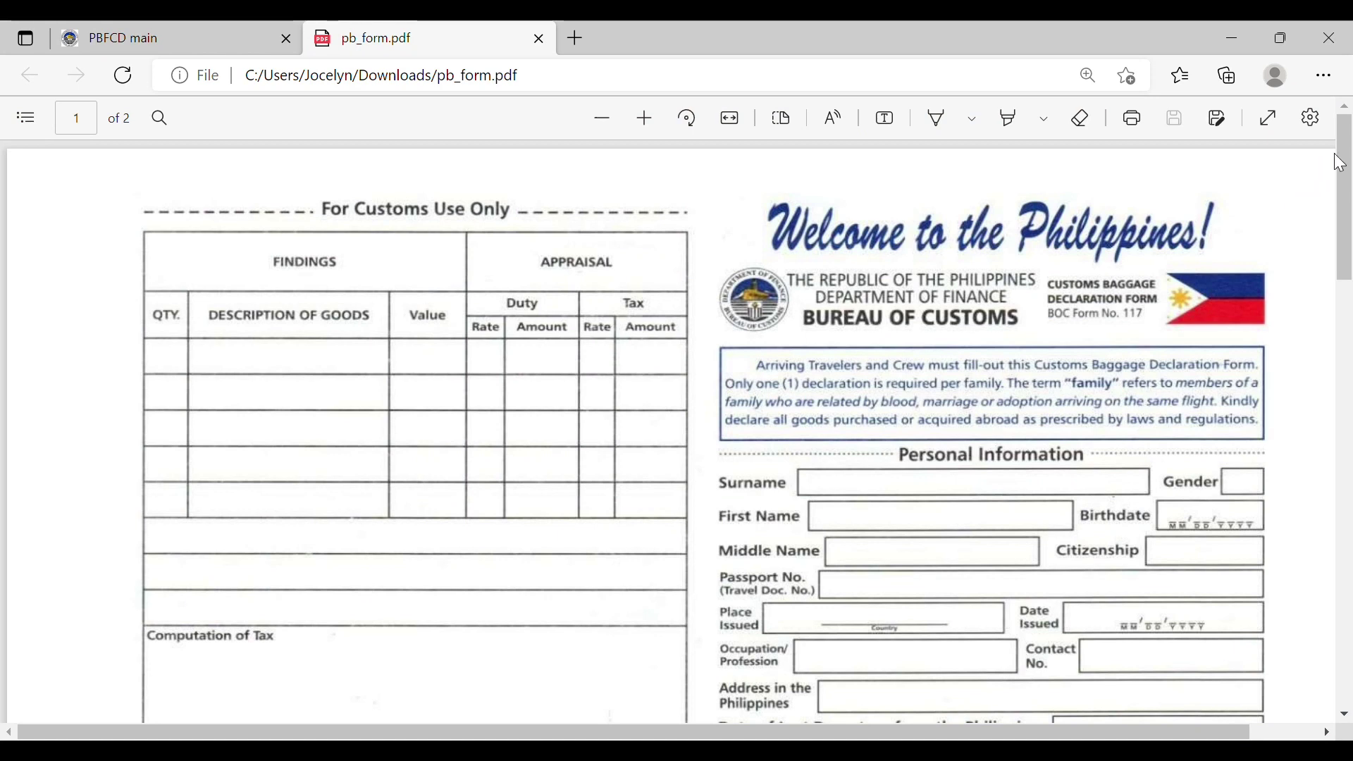
Step: Scroll pb_form.pdf down to page 2's General Declaration questions and certification
drag(1349, 148, 1349, 211)
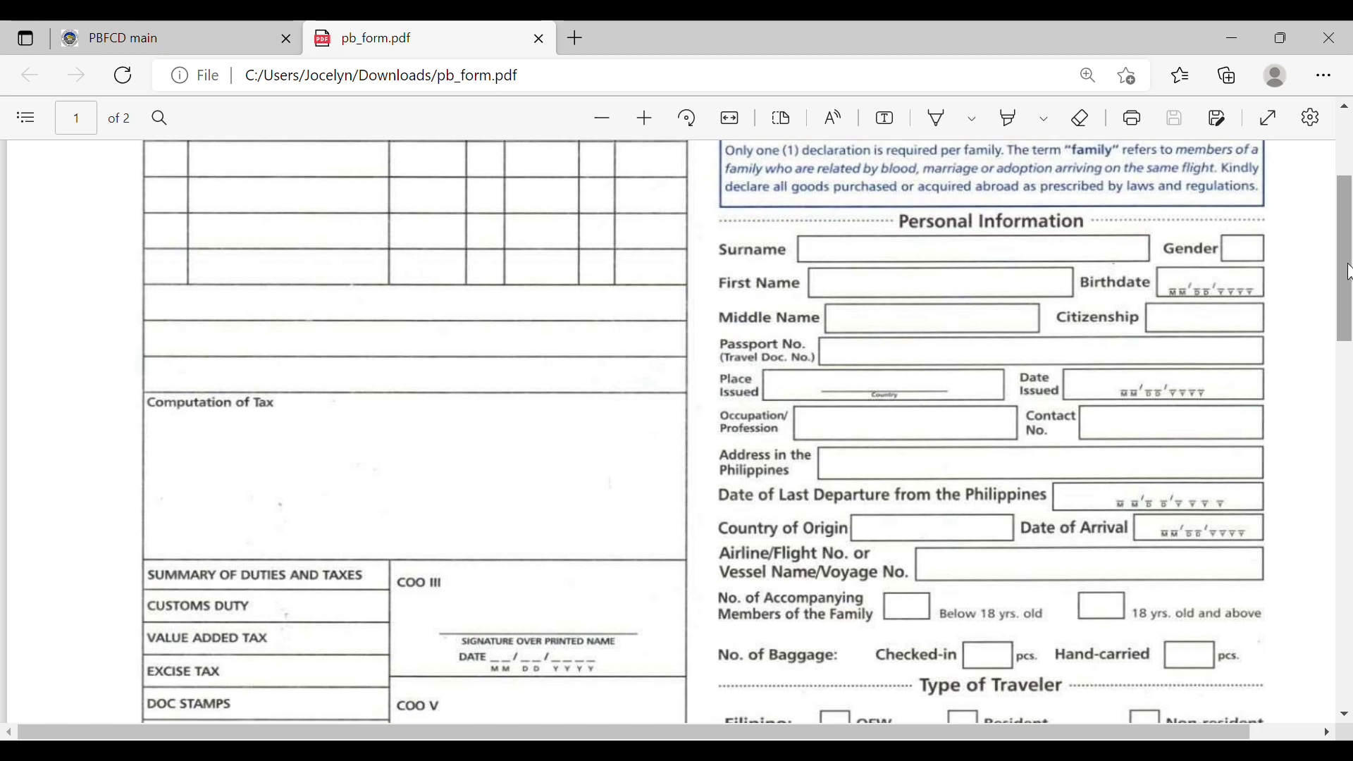
drag(1349, 268, 1350, 638)
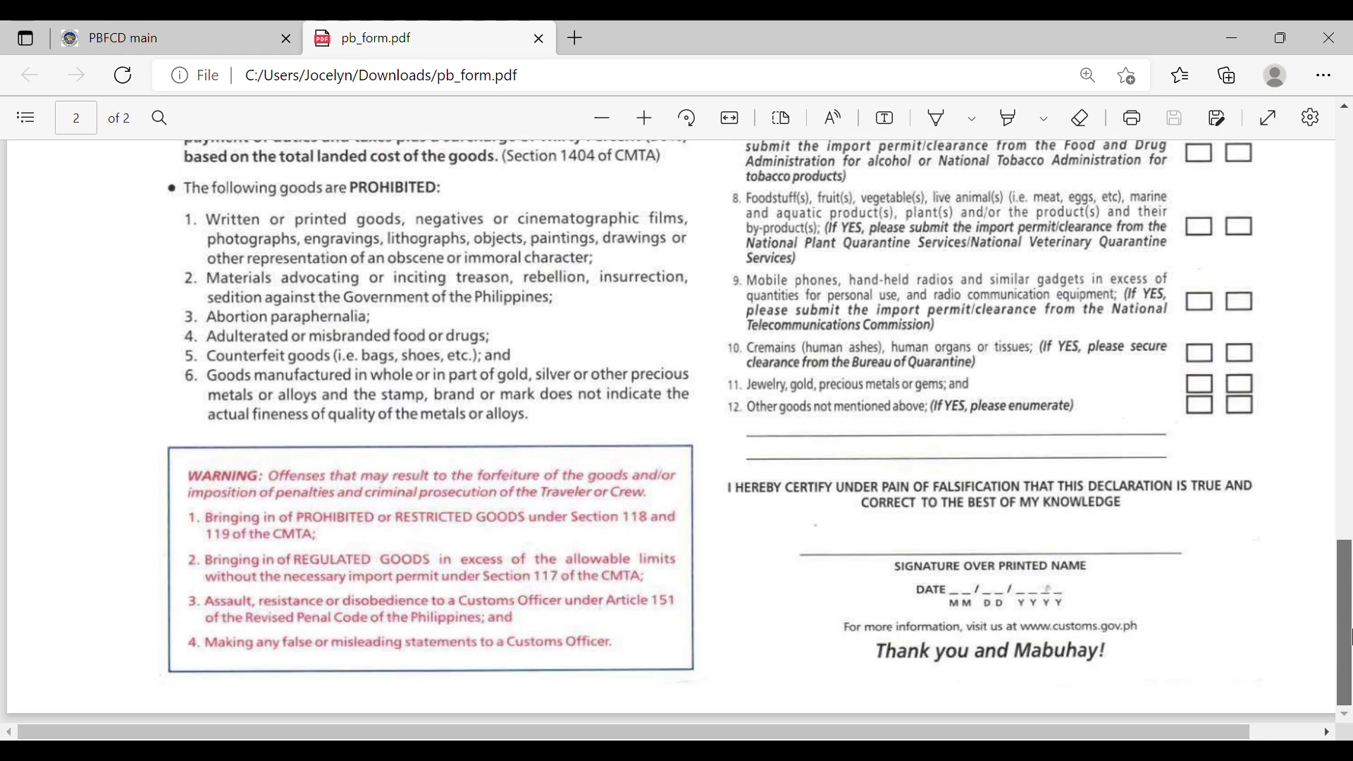